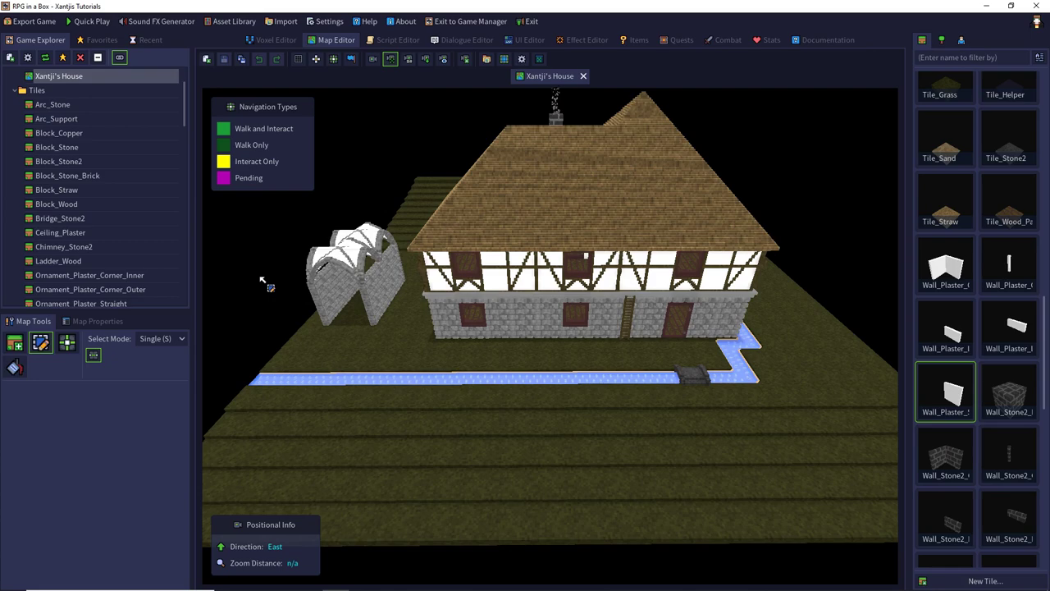
Zoom in on the house and turn on the navigation grid overlay.
scroll(266, 283, up, 5)
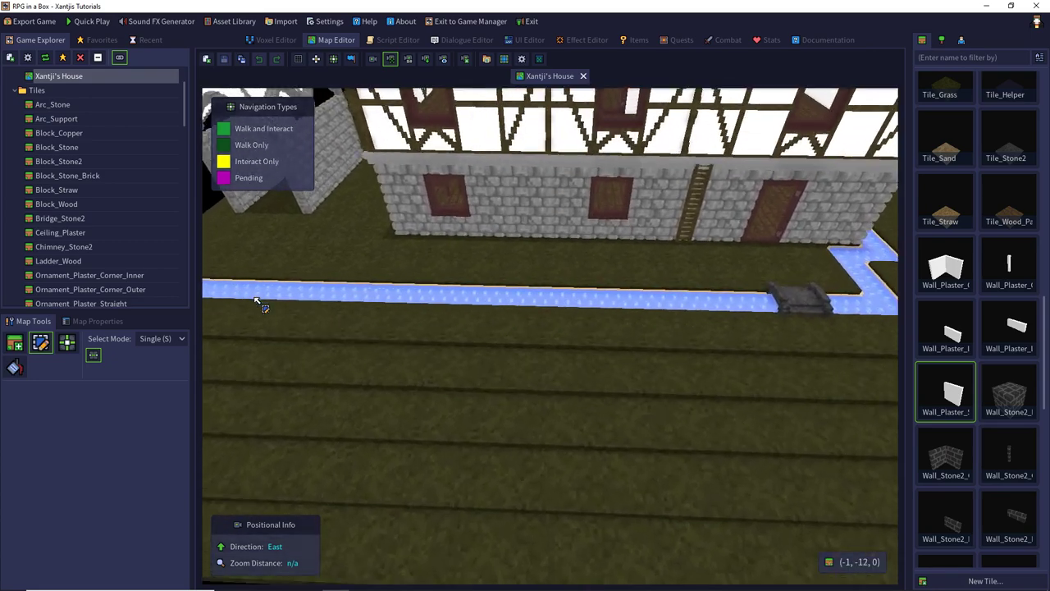
key(n)
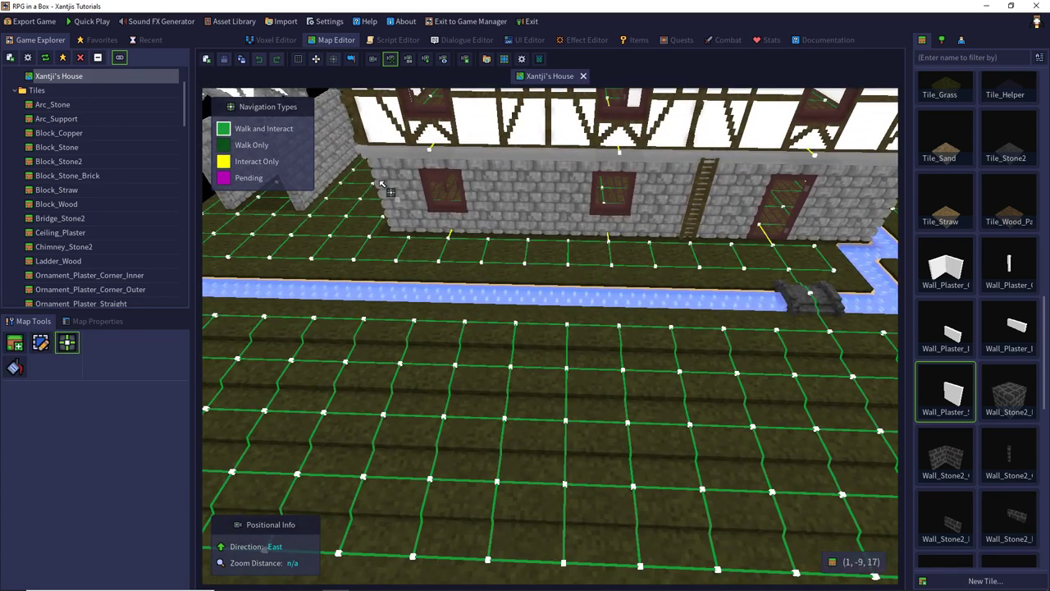
click(506, 378)
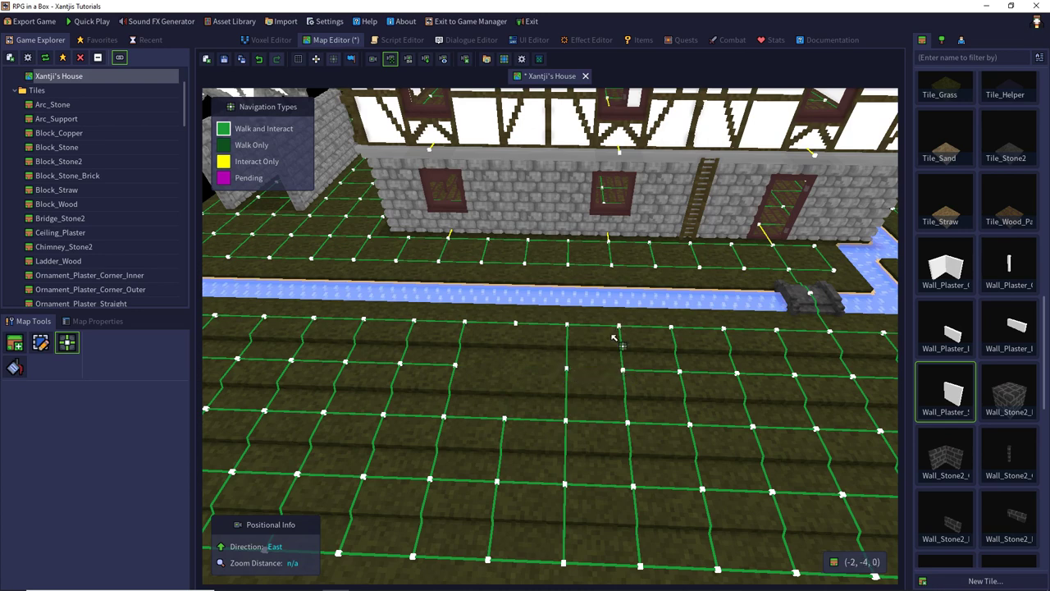
click(510, 351)
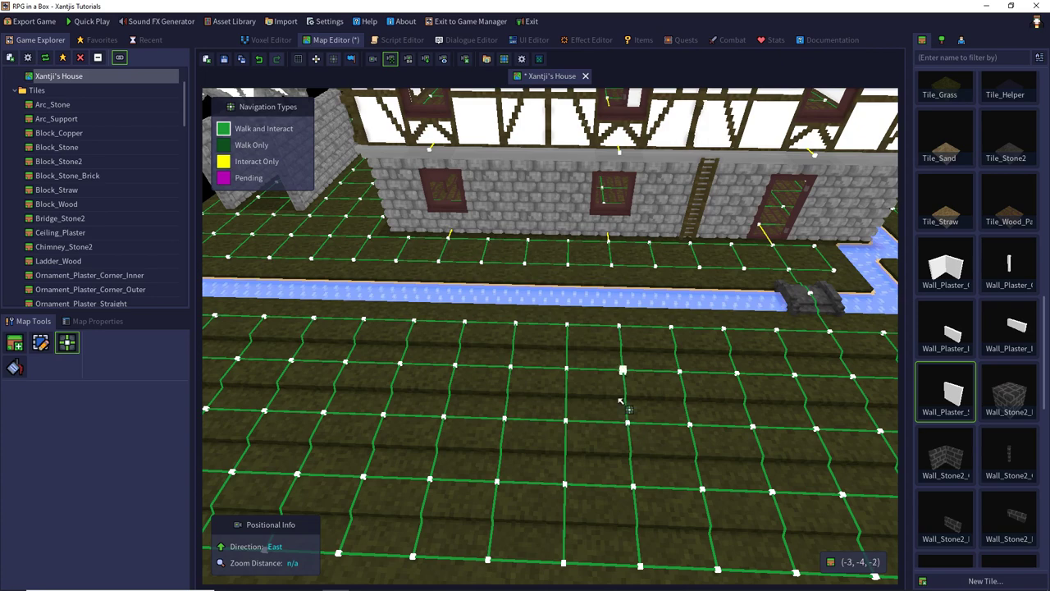
scroll(586, 416, down, 3)
right_drag(585, 416, 573, 375)
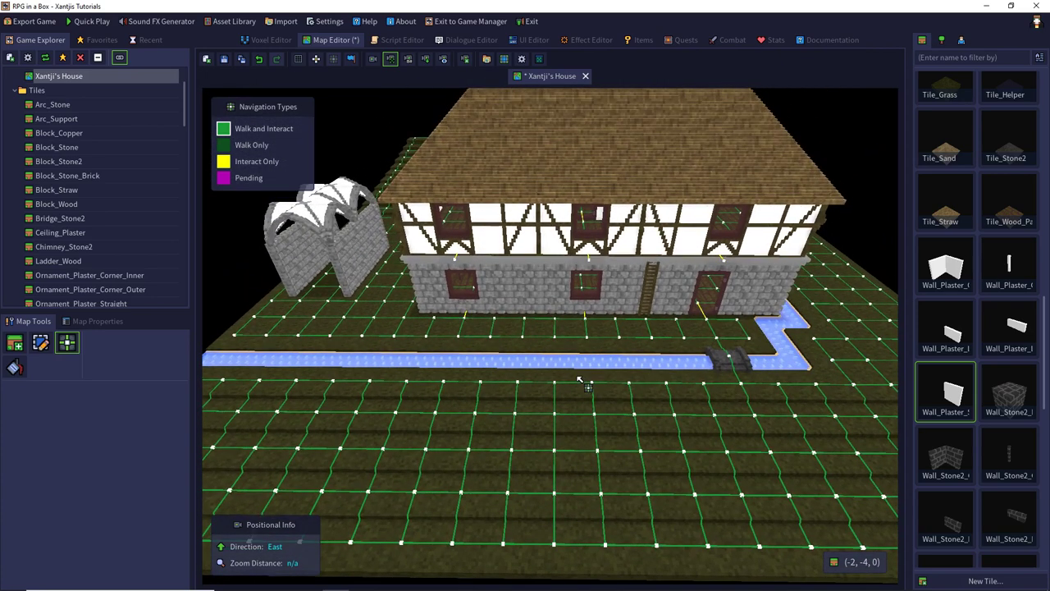
scroll(573, 375, down, 2)
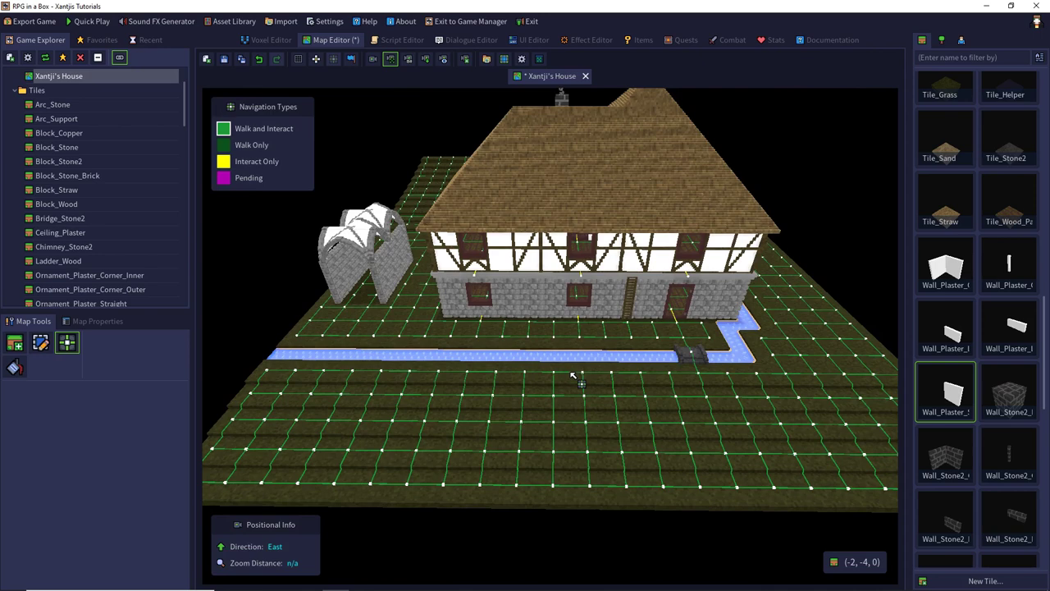
Open Map Properties and the Background Type colour picker, currently black 000000.
click(92, 320)
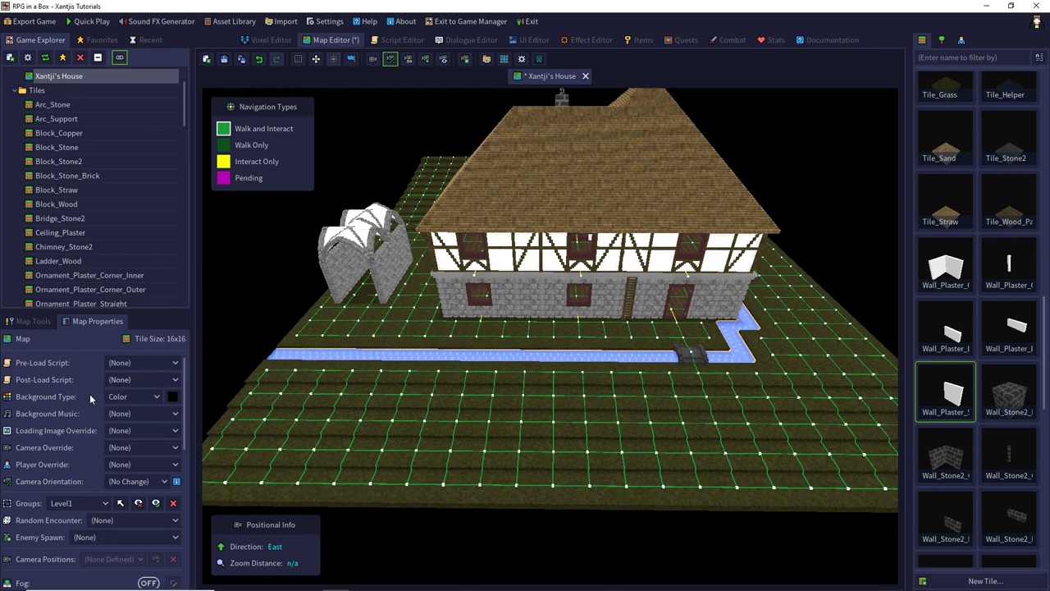
click(171, 398)
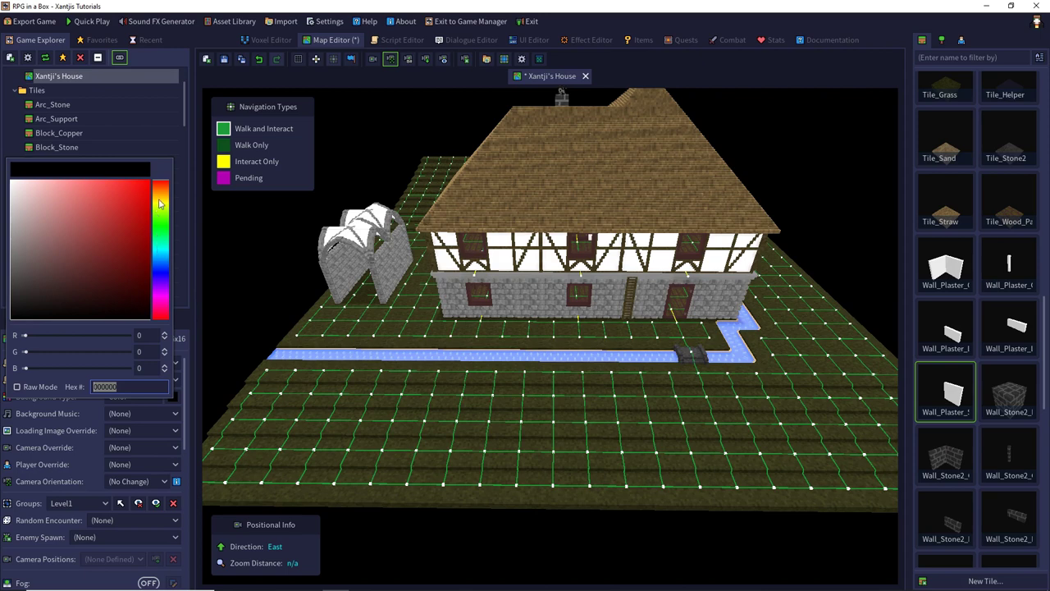
Drag the hue bar and colour square to a green background shade.
drag(160, 193, 160, 310)
drag(160, 261, 166, 227)
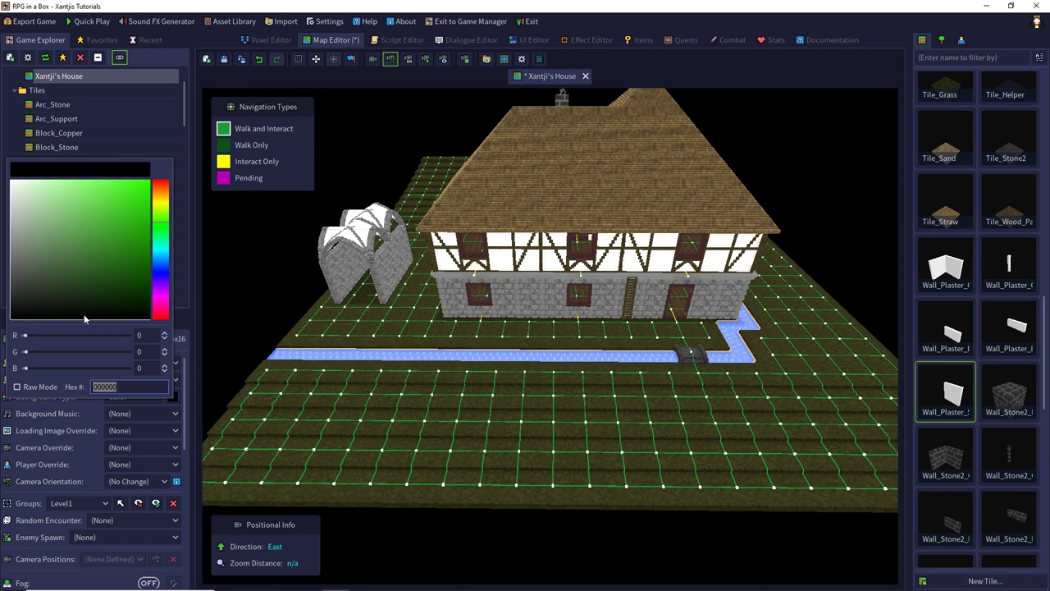
mouse_move(103, 233)
mouse_down()
mouse_move(110, 244)
mouse_move(123, 226)
mouse_move(114, 240)
mouse_move(80, 240)
mouse_move(105, 227)
mouse_move(102, 238)
mouse_move(76, 229)
mouse_move(88, 213)
mouse_move(92, 231)
mouse_up()
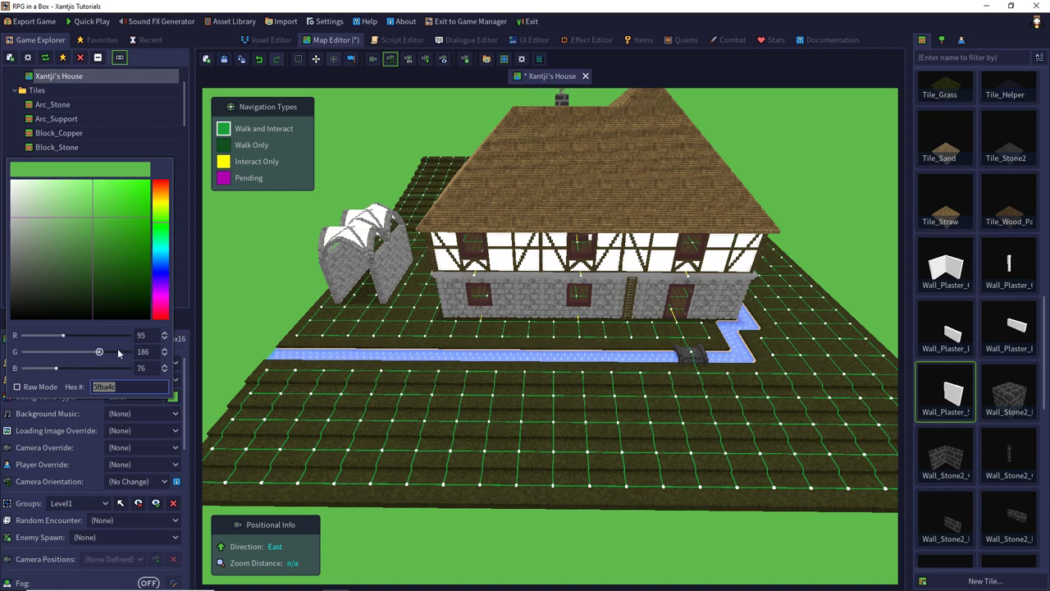
Enter red 0, then 255, turning the background orange ffba4c.
double_click(150, 335)
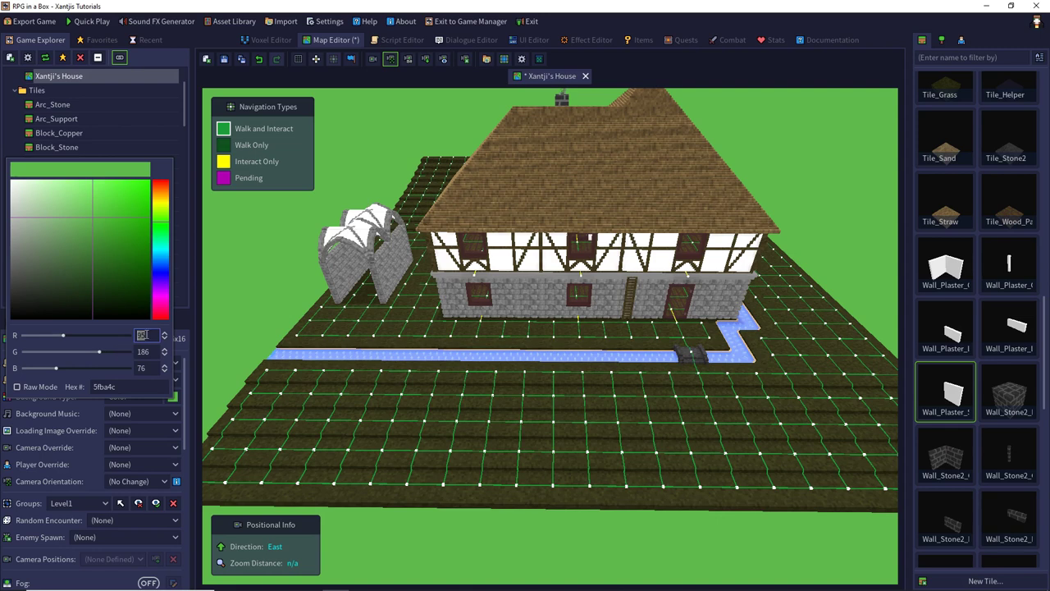
text(0)
key(Return)
text(255)
key(Return)
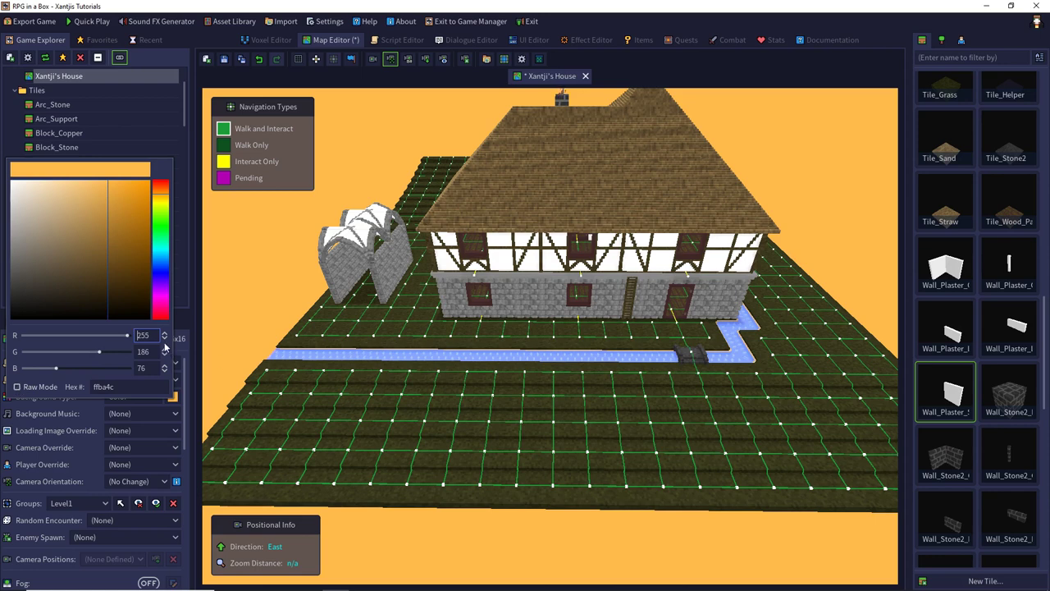
Toggle Raw Mode on, enter a raw red value, then switch back to 0–255.
click(18, 387)
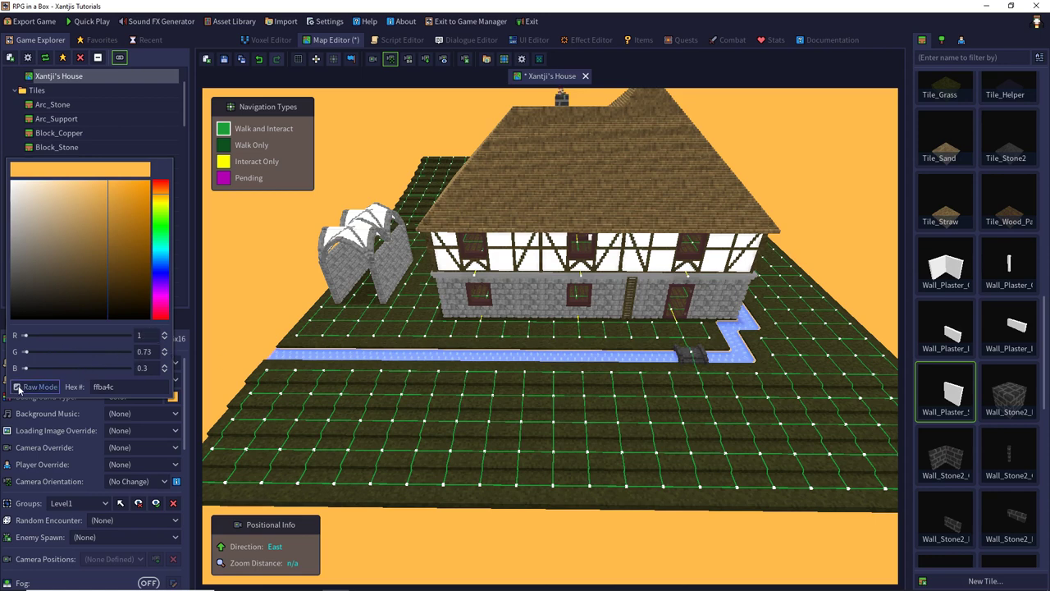
key(Return)
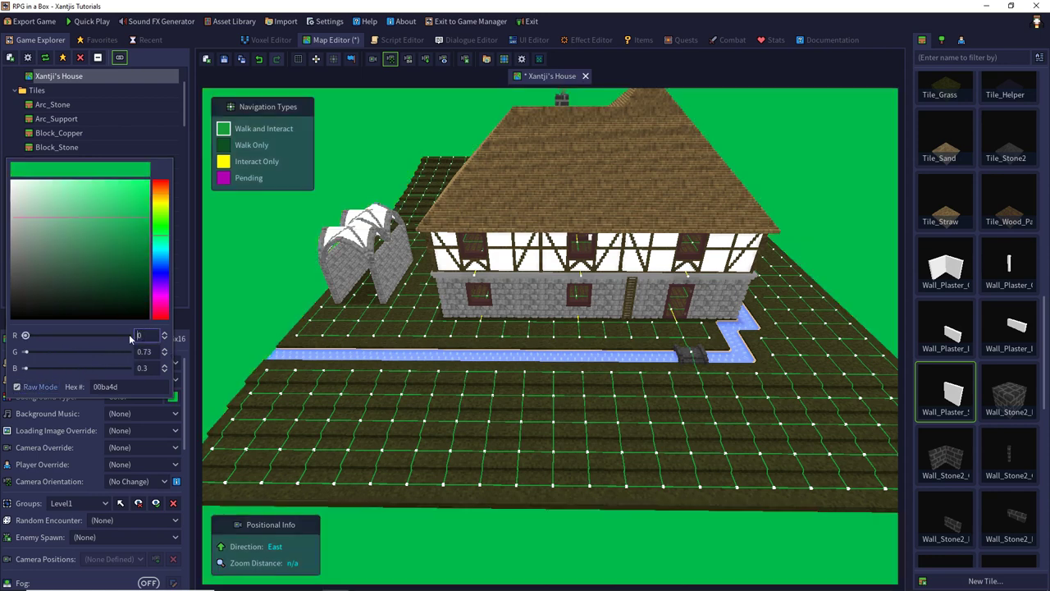
text(0)
key(Return)
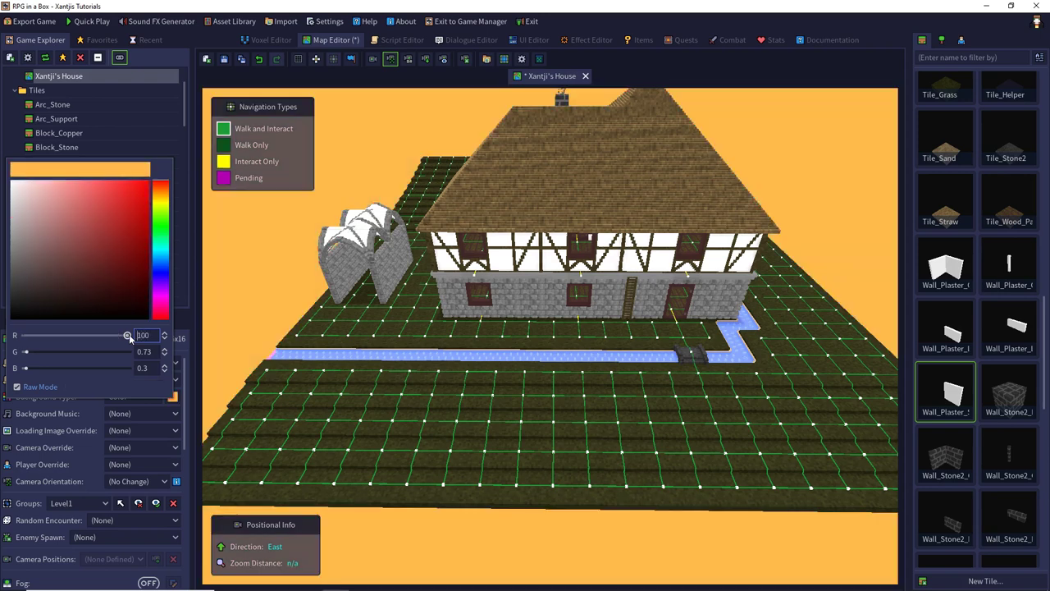
click(16, 386)
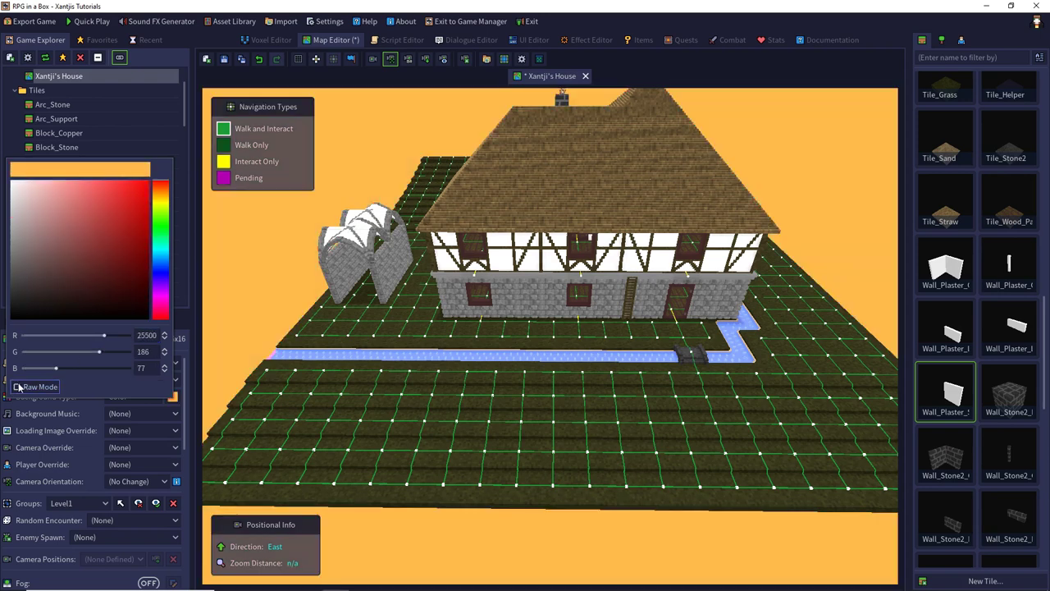
Reopen the background colour picker, set red to 25, then enter hex 000000.
click(182, 319)
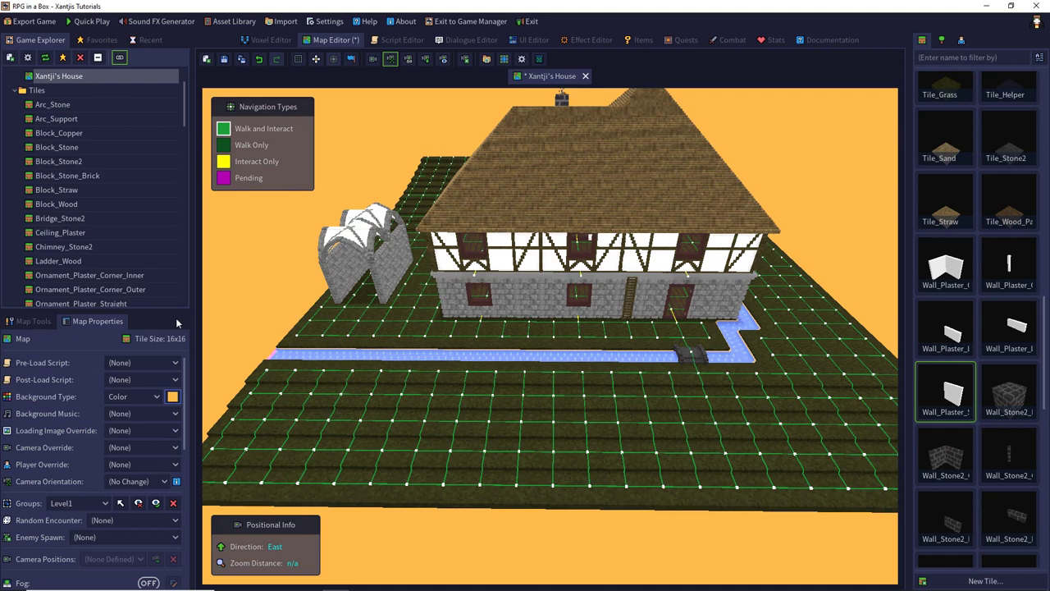
click(172, 397)
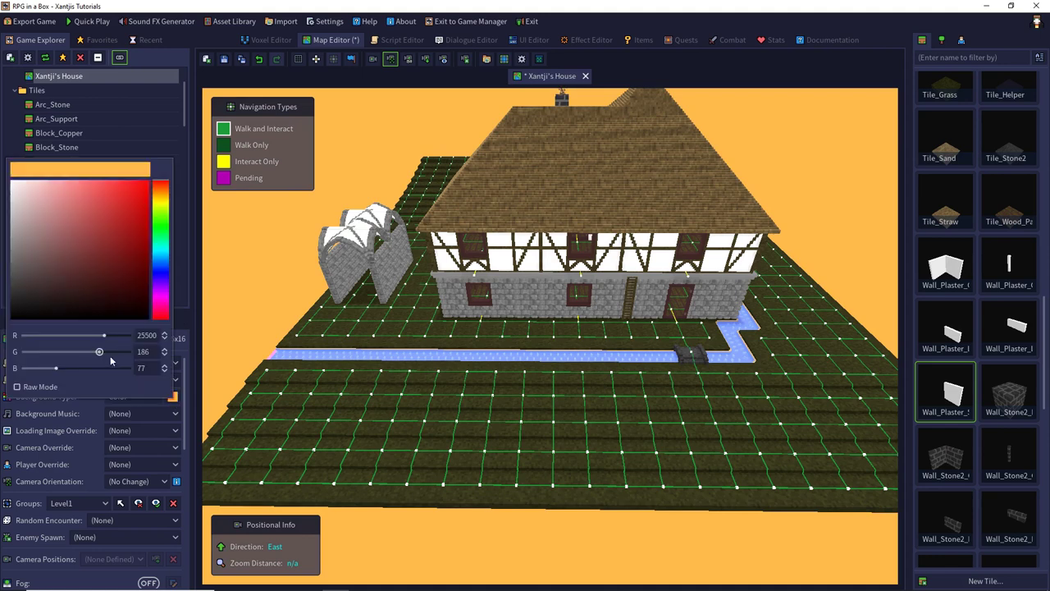
click(148, 334)
key(Delete)
key(Delete)
key(Delete)
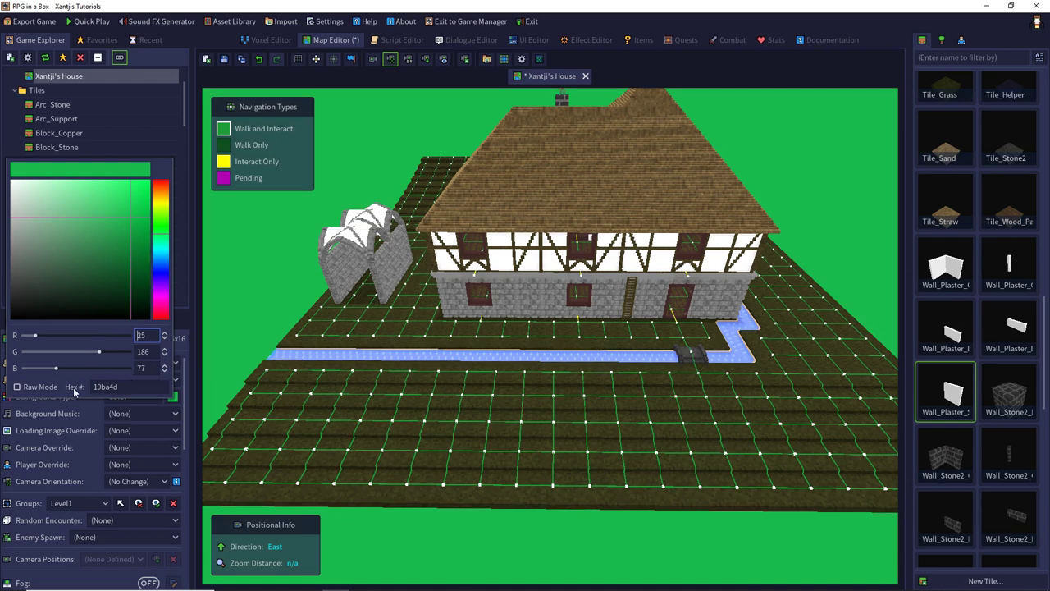
drag(116, 387, 81, 389)
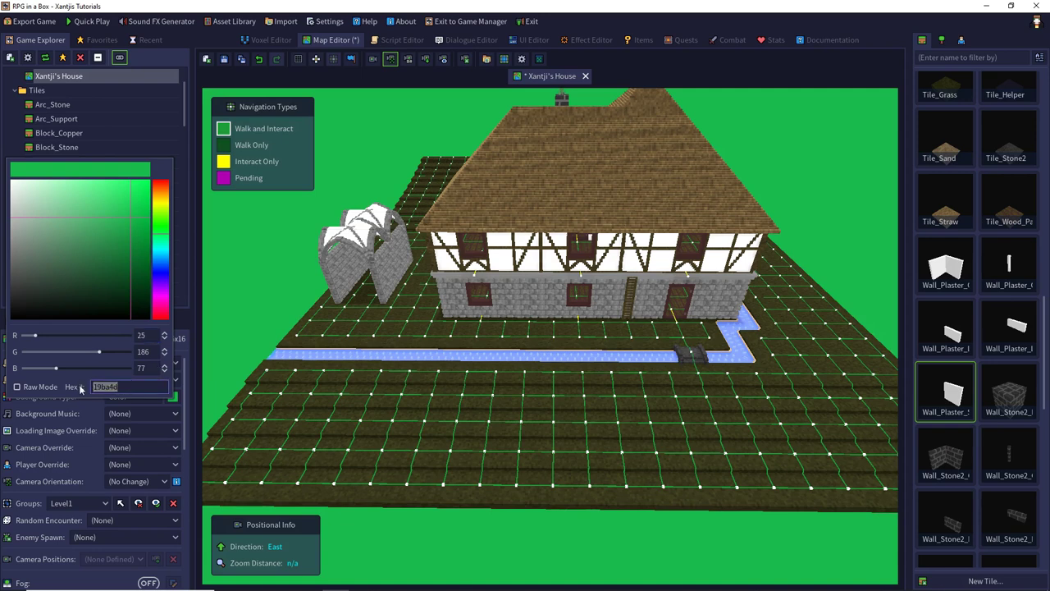
text(000000)
Apply the black hex 000000 background, then switch Background Type to Procedural Sky.
key(Return)
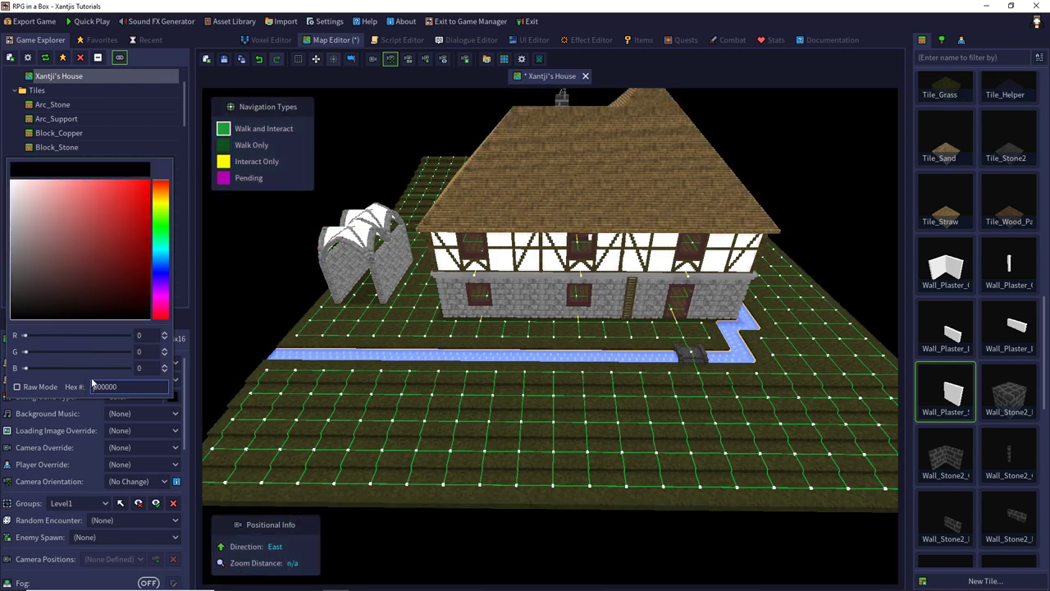
click(191, 195)
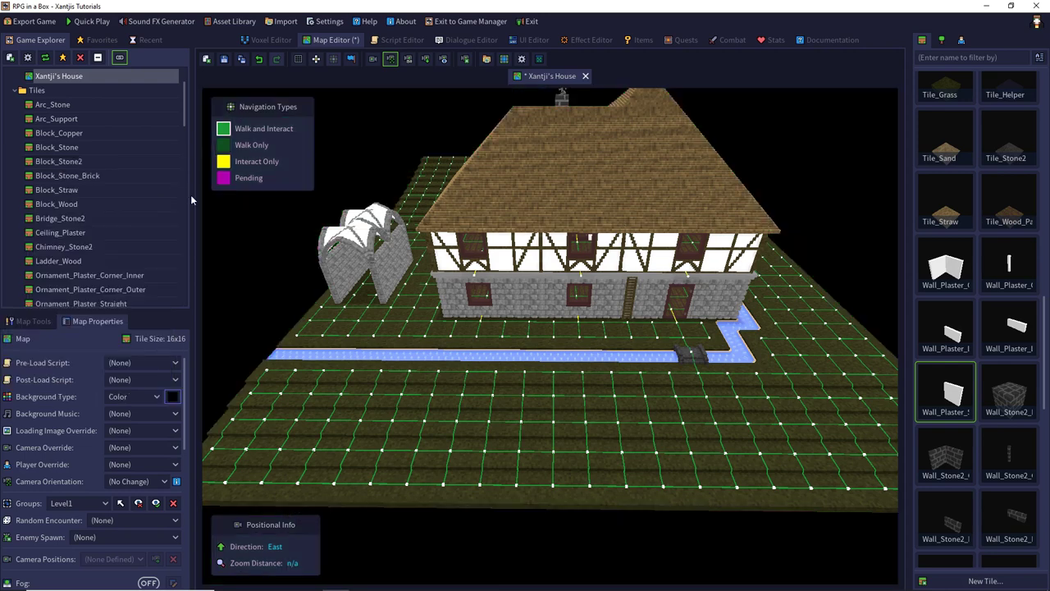
scroll(251, 288, down, 2)
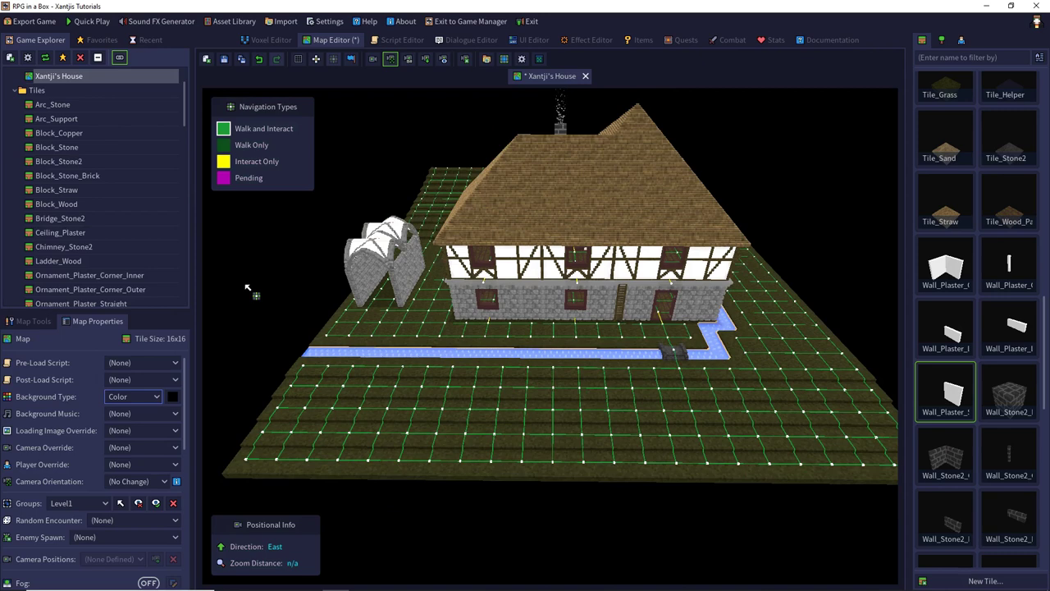
click(153, 393)
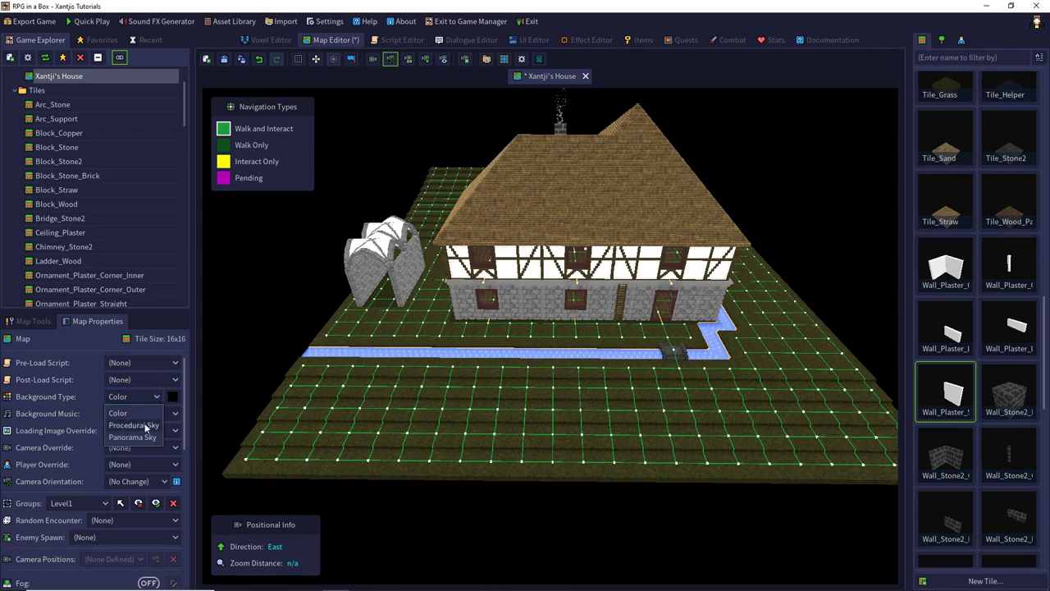
click(144, 423)
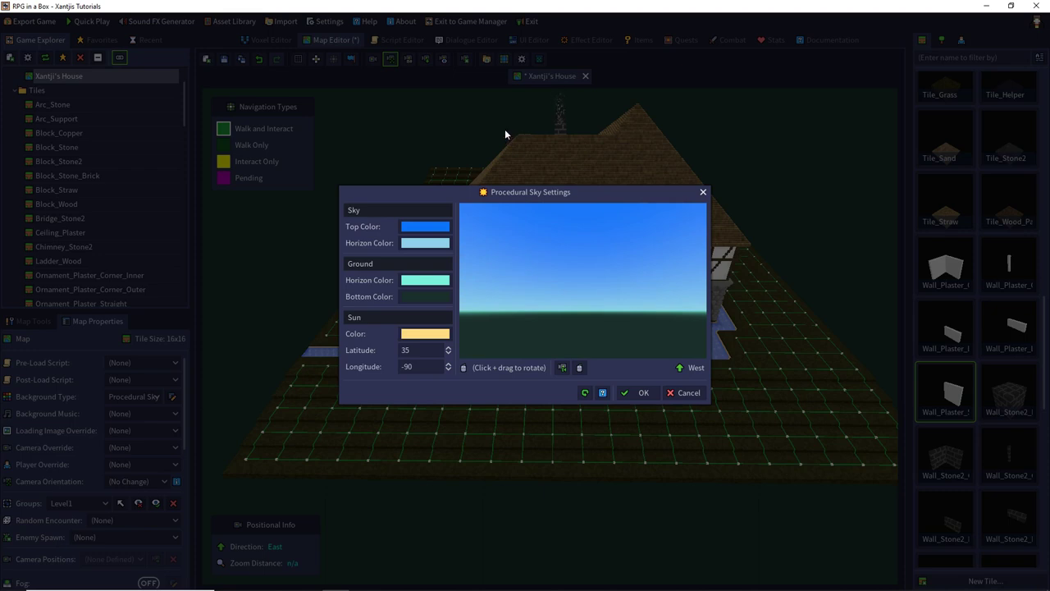
Make the sky top colour red and the sky horizon colour white.
click(429, 222)
drag(388, 119, 398, 37)
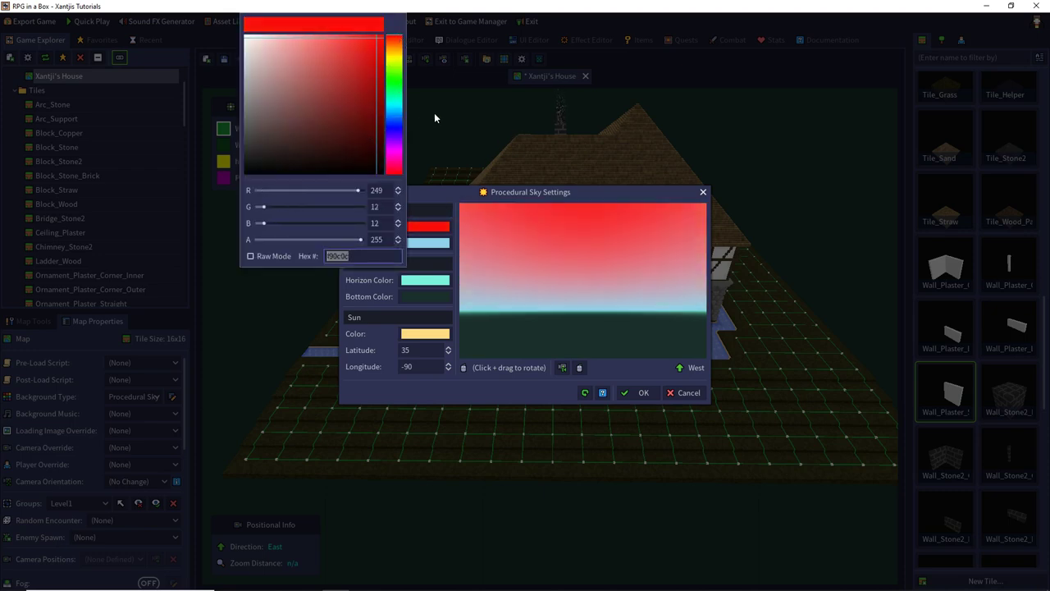
click(426, 229)
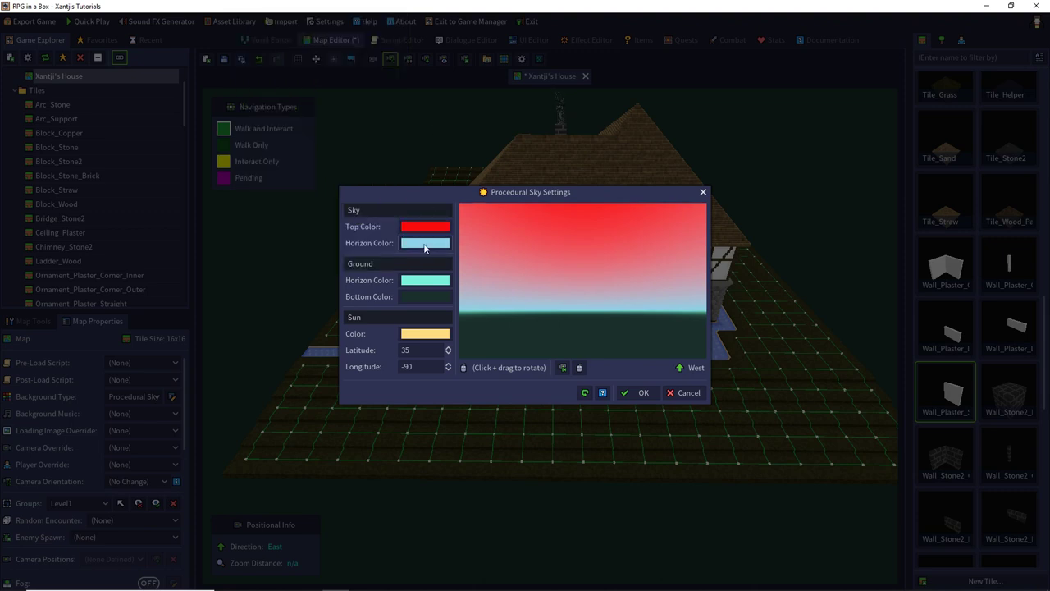
click(425, 243)
drag(315, 64, 245, 35)
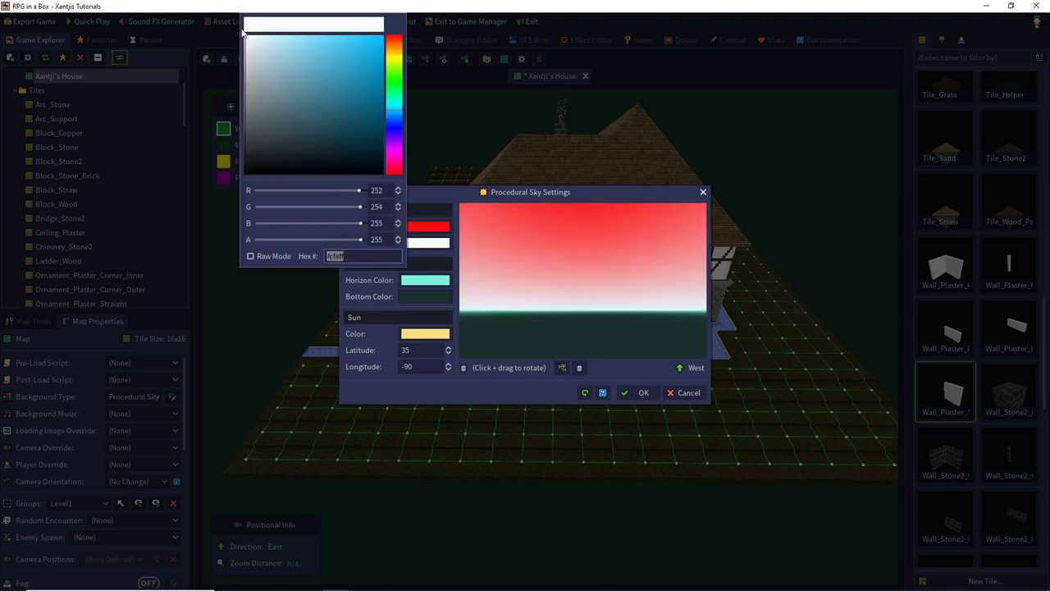
click(477, 131)
Set the ground horizon colour to white and the ground bottom to bright green.
click(436, 282)
drag(351, 141, 245, 35)
click(439, 175)
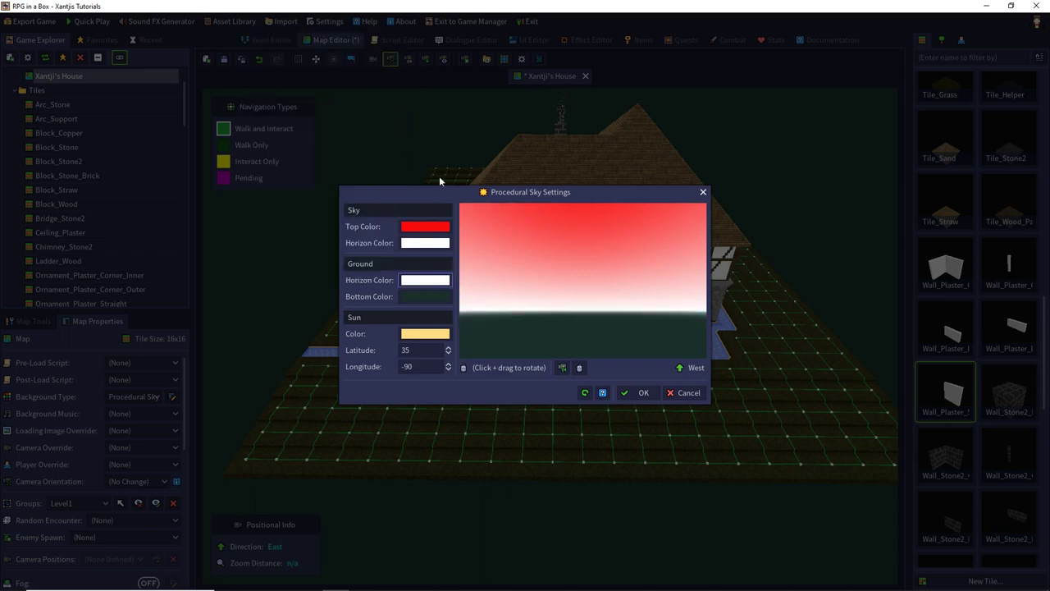
click(425, 297)
click(393, 117)
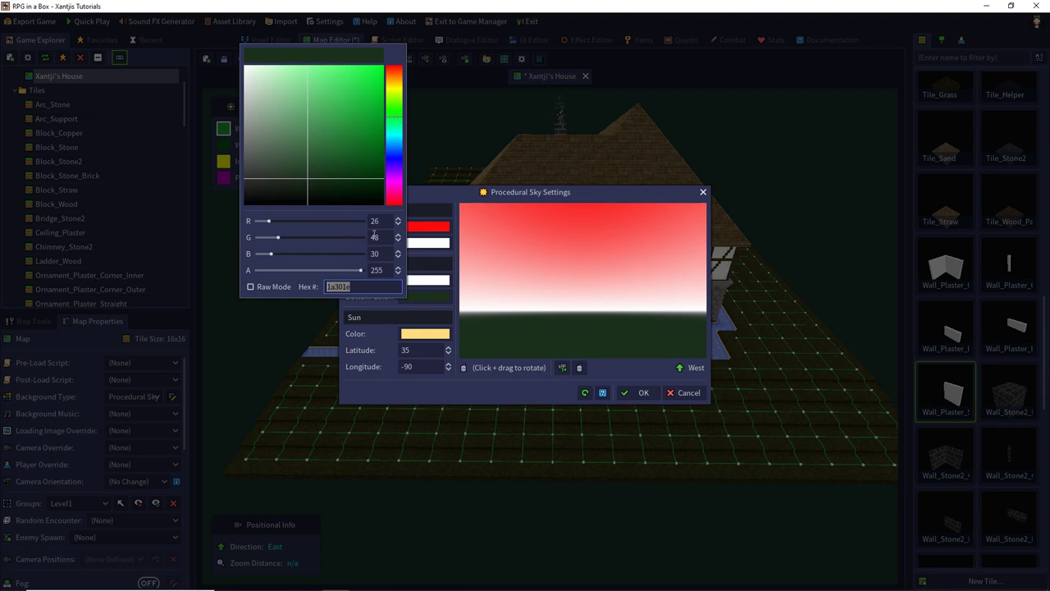
click(443, 145)
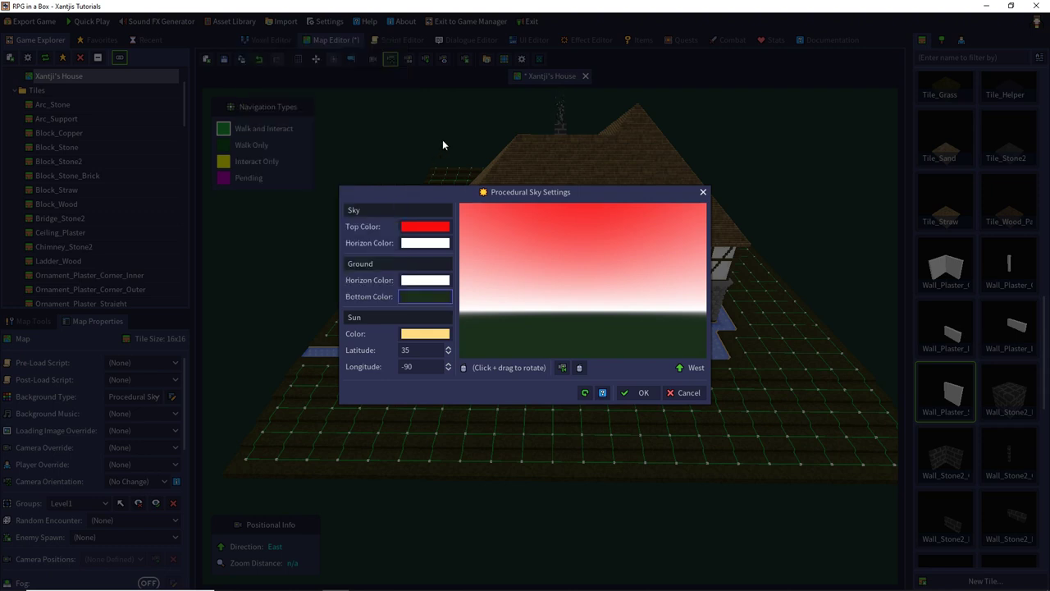
click(425, 292)
click(361, 127)
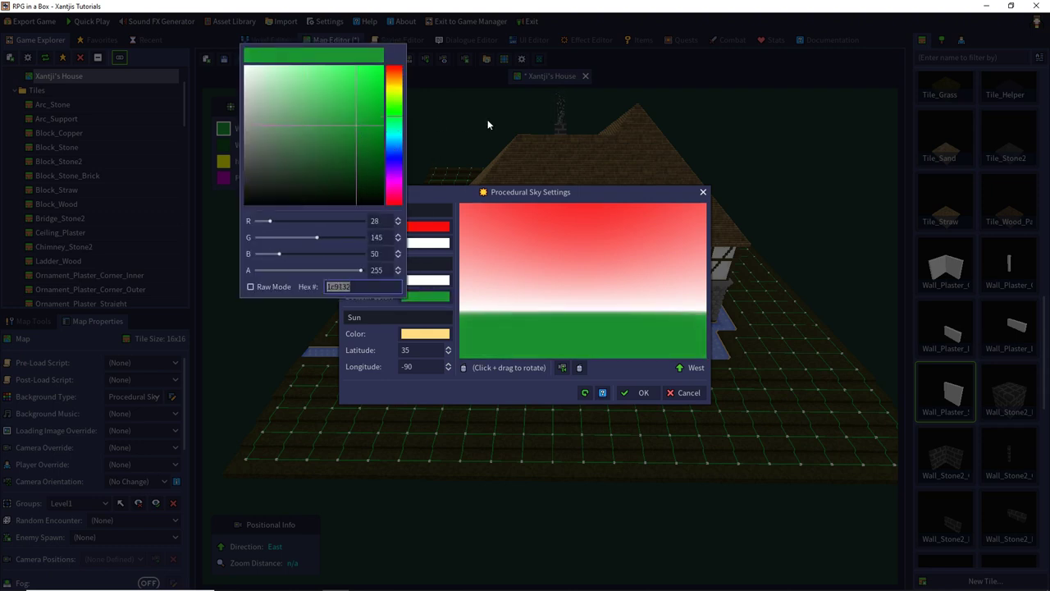
click(474, 145)
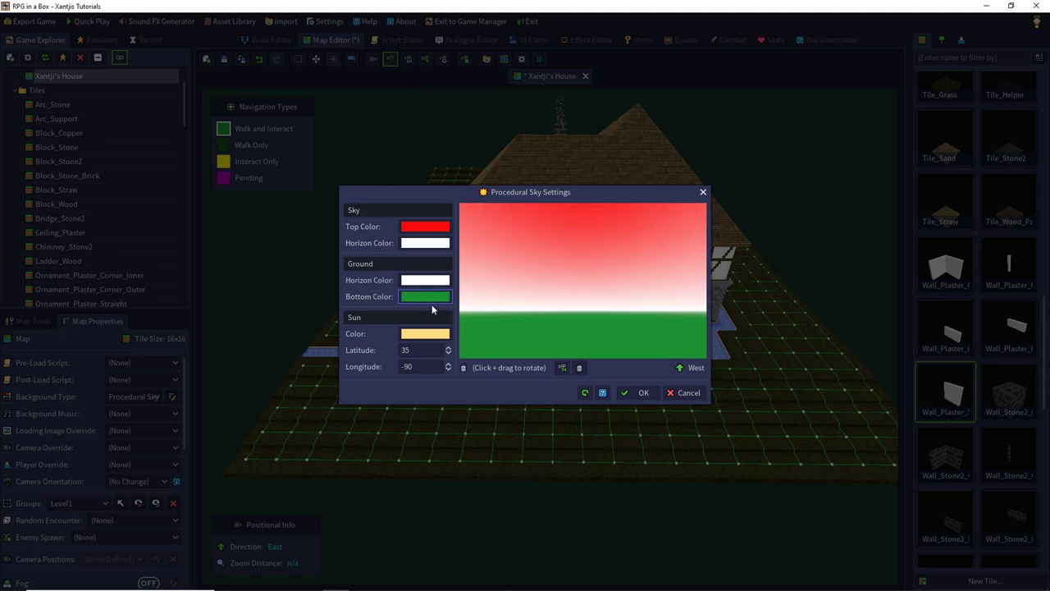
Change the sun colour to light blue and rotate the sky preview north.
click(425, 332)
drag(392, 193, 392, 196)
click(446, 159)
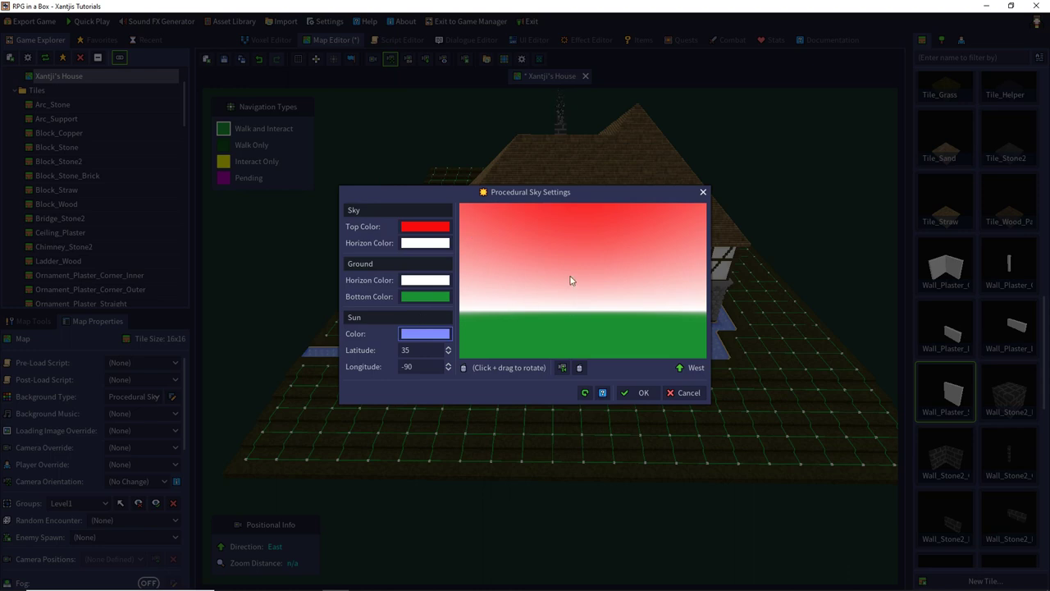
mouse_move(566, 287)
mouse_down()
mouse_move(629, 298)
mouse_move(587, 282)
mouse_move(544, 291)
mouse_move(566, 286)
mouse_up()
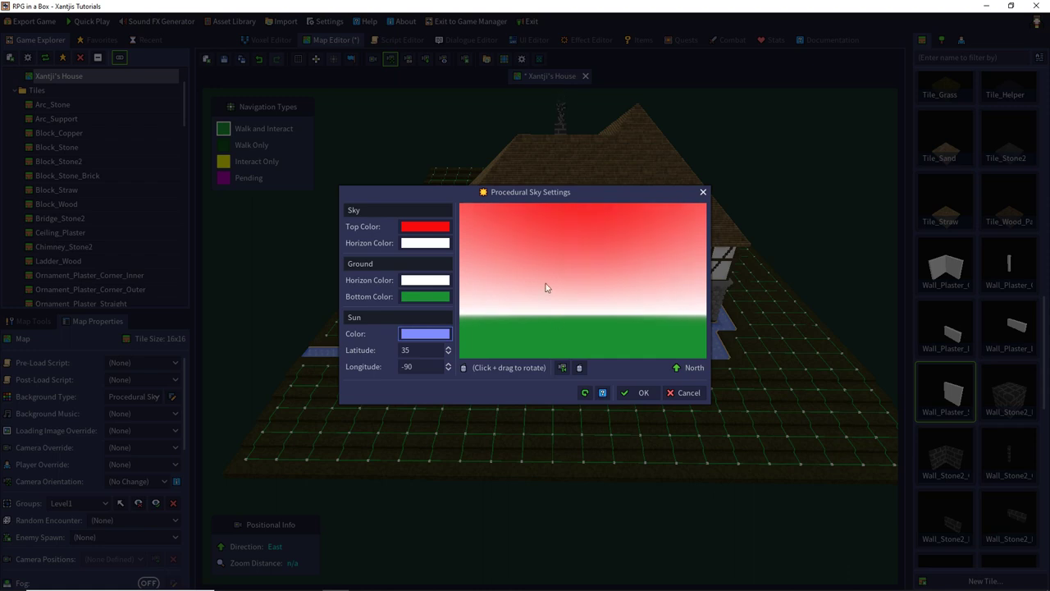
click(561, 367)
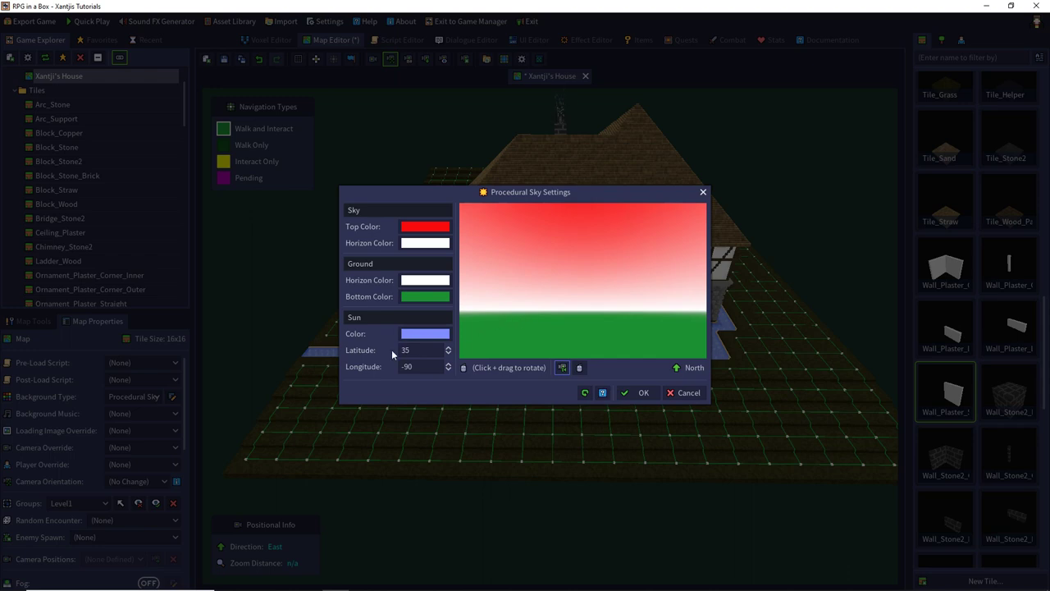
Set the sun latitude to 0.
click(424, 351)
text(0)
click(408, 366)
Set the sun longitude to -90, accept the sky settings, and view the new sky.
drag(411, 367, 391, 373)
text(90)
drag(610, 295, 733, 297)
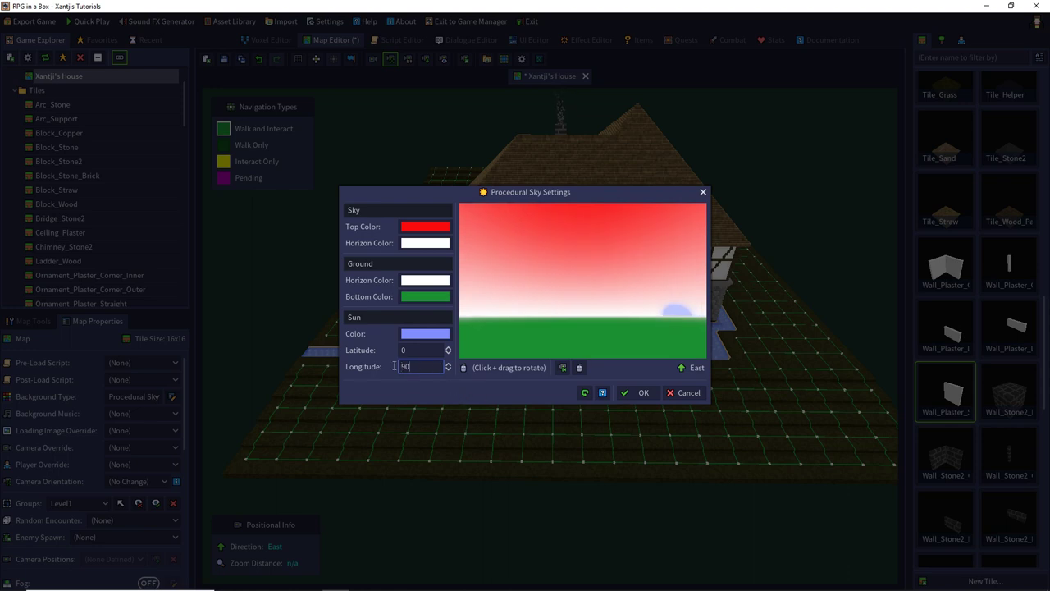
key(Home)
text(-)
drag(653, 324, 602, 373)
click(623, 393)
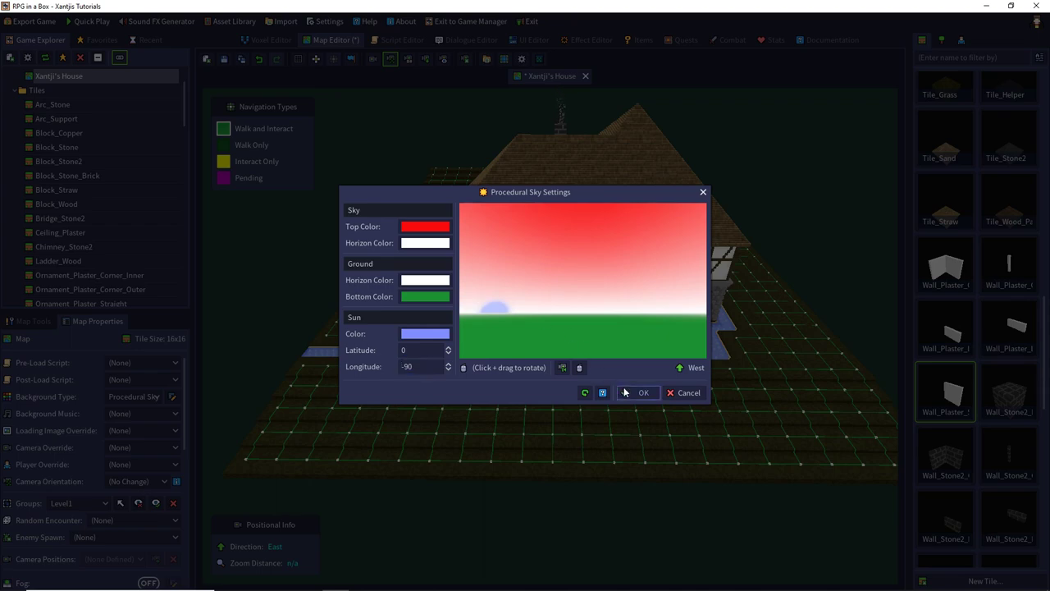
click(623, 393)
right_drag(613, 399, 333, 319)
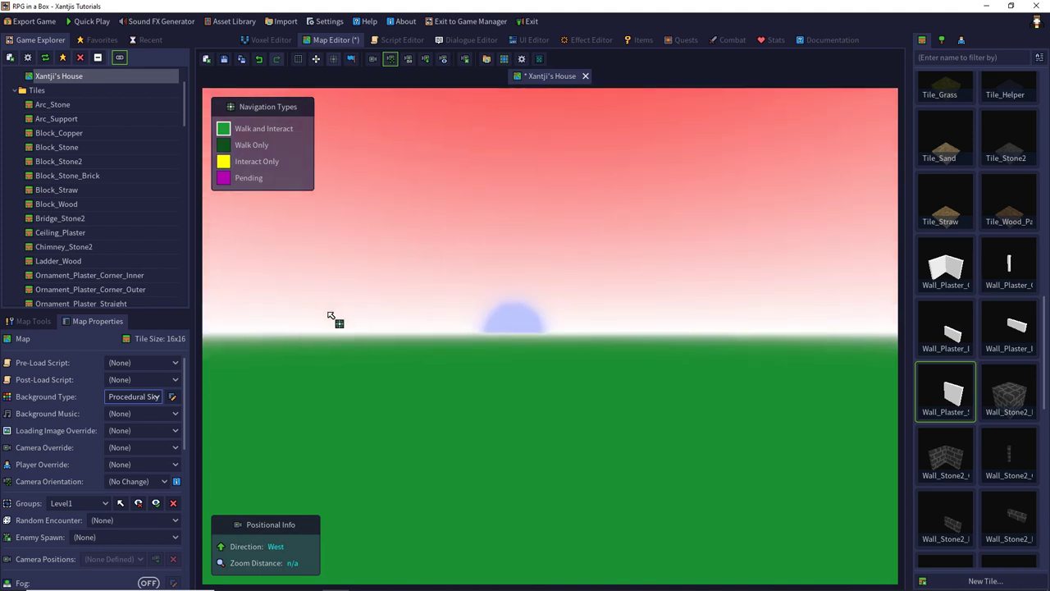
Raise the sun to latitude 60 in the procedural sky settings.
click(172, 397)
click(406, 350)
text(60)
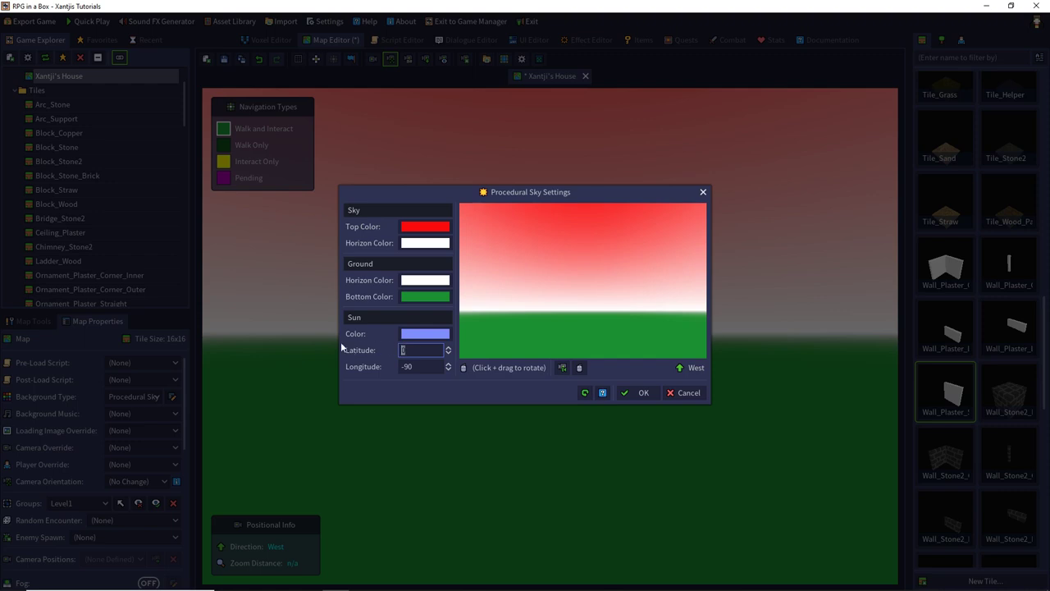
click(641, 392)
middle_drag(638, 410, 672, 387)
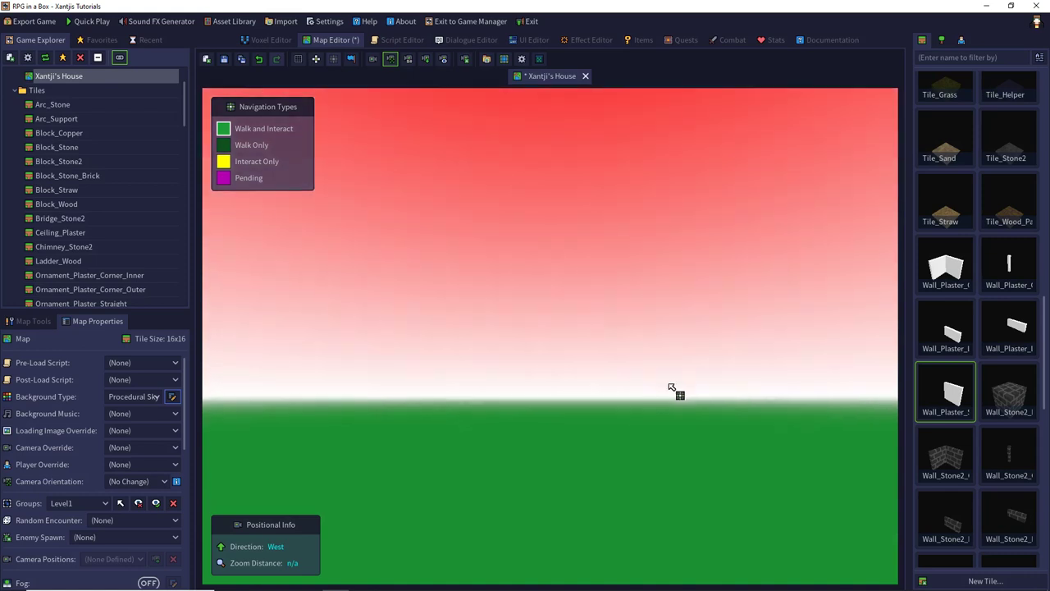
Reopen the sky settings and cancel without changes, then show the Background Type list.
click(173, 397)
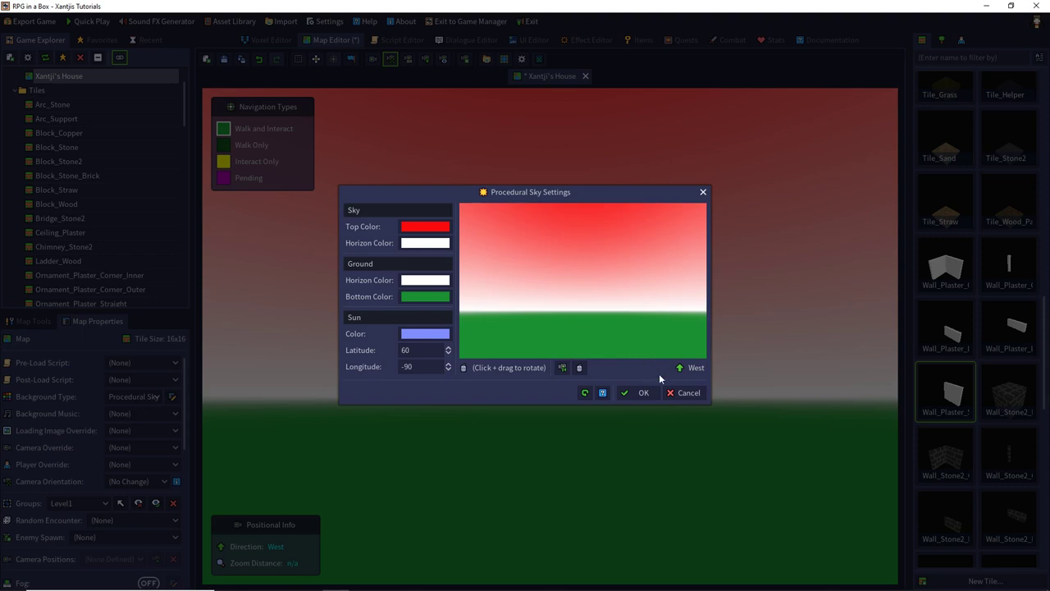
click(674, 393)
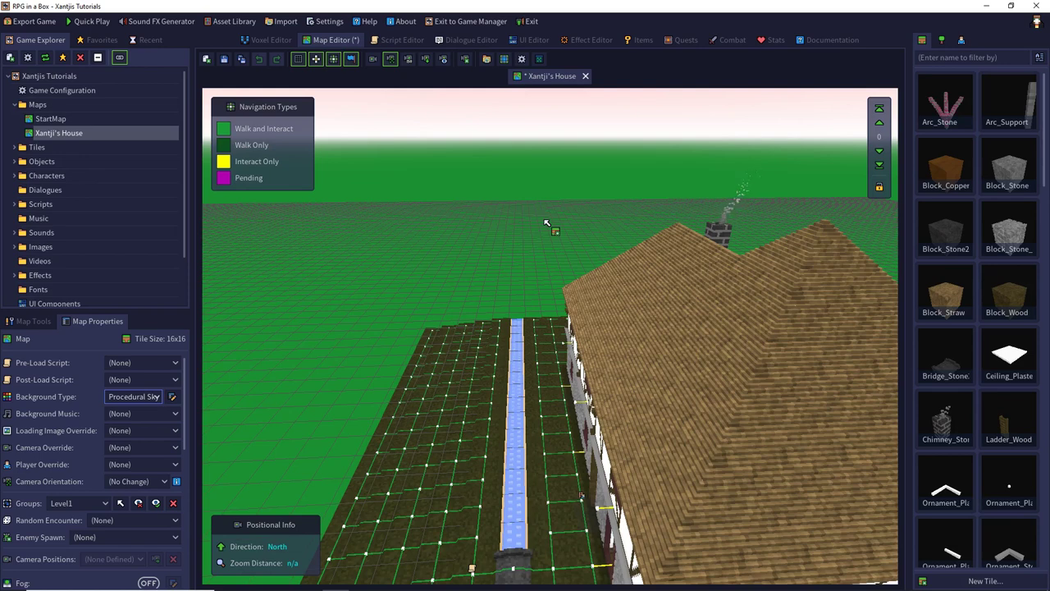
click(131, 397)
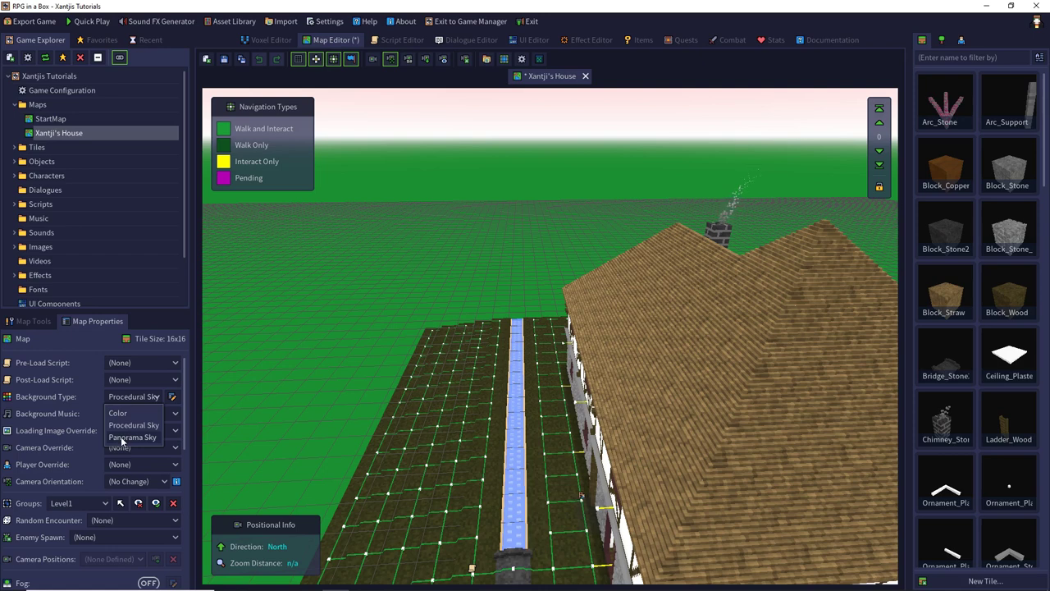
Close the Background Type list unchanged and expand the Images folder to reveal Skyish.png.
click(514, 214)
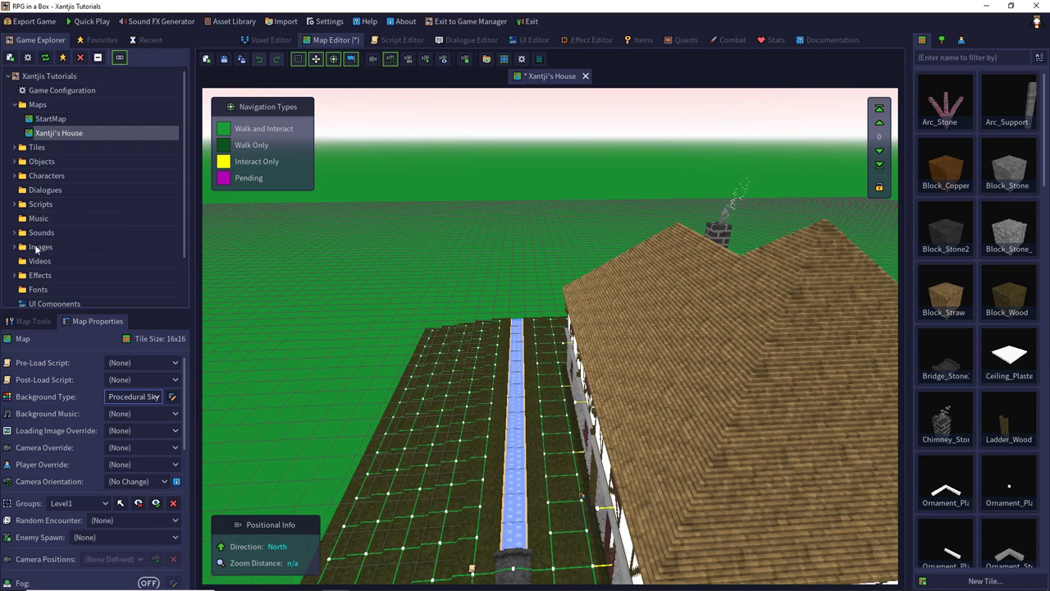
click(15, 247)
click(59, 248)
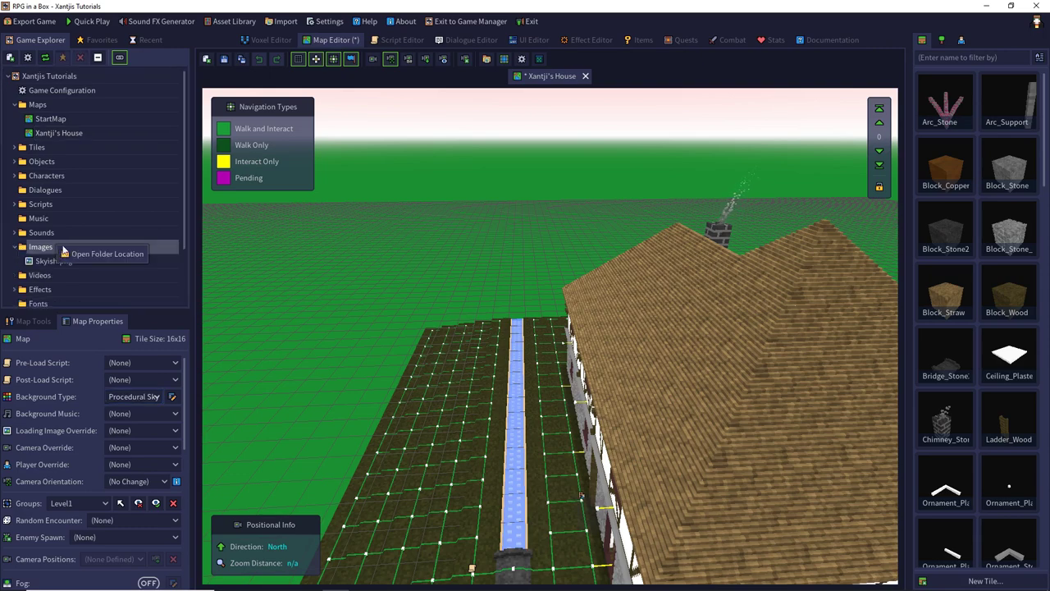
Open the Images folder's location in File Explorer, showing Skyish.png.
click(87, 254)
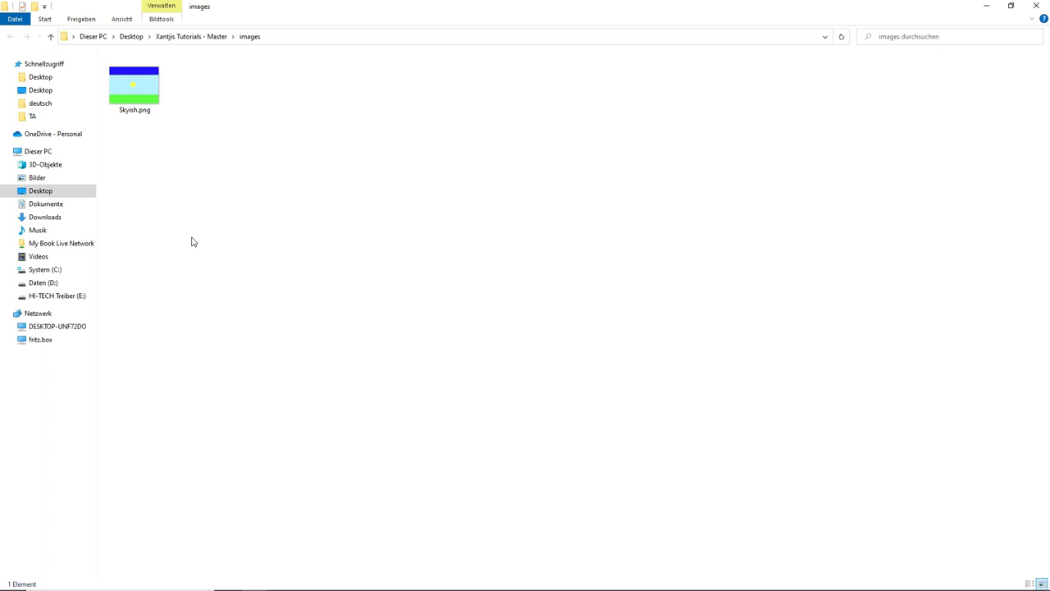
View Skyish.png in paint.net, close it, and shrink the images folder window.
click(144, 98)
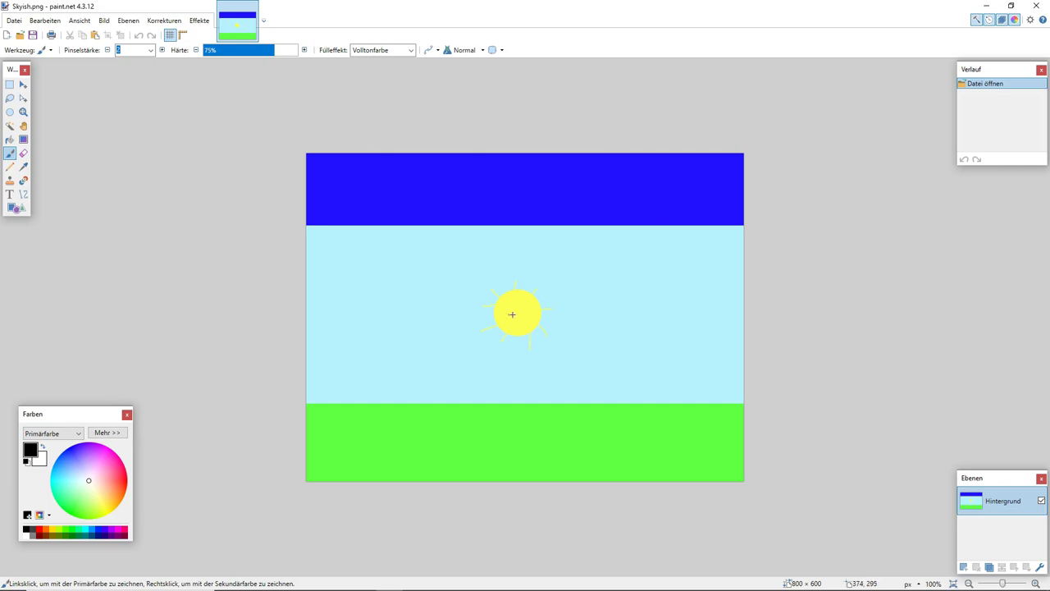
click(1034, 7)
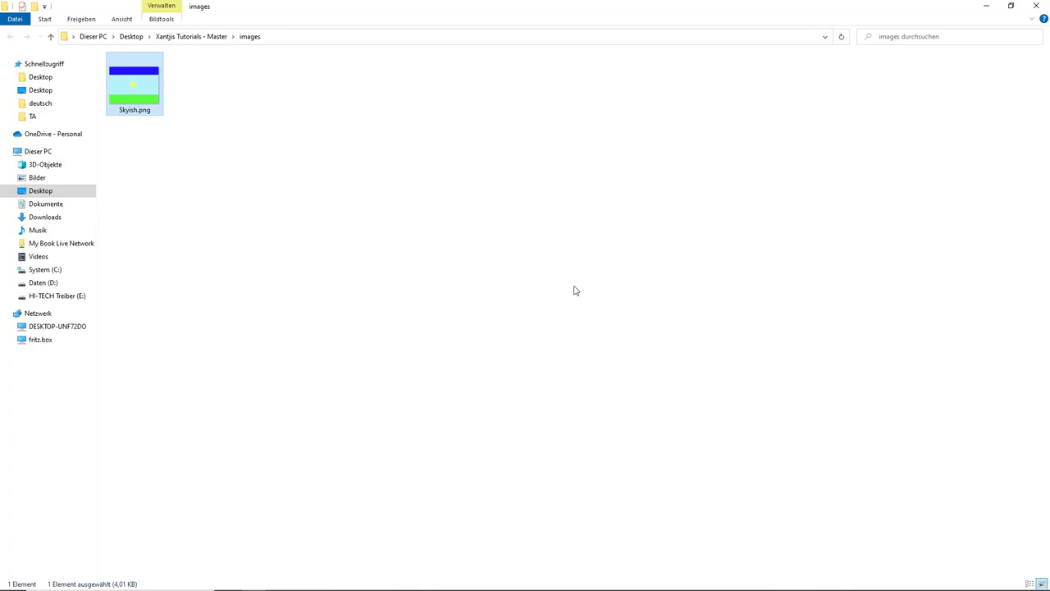
click(1013, 7)
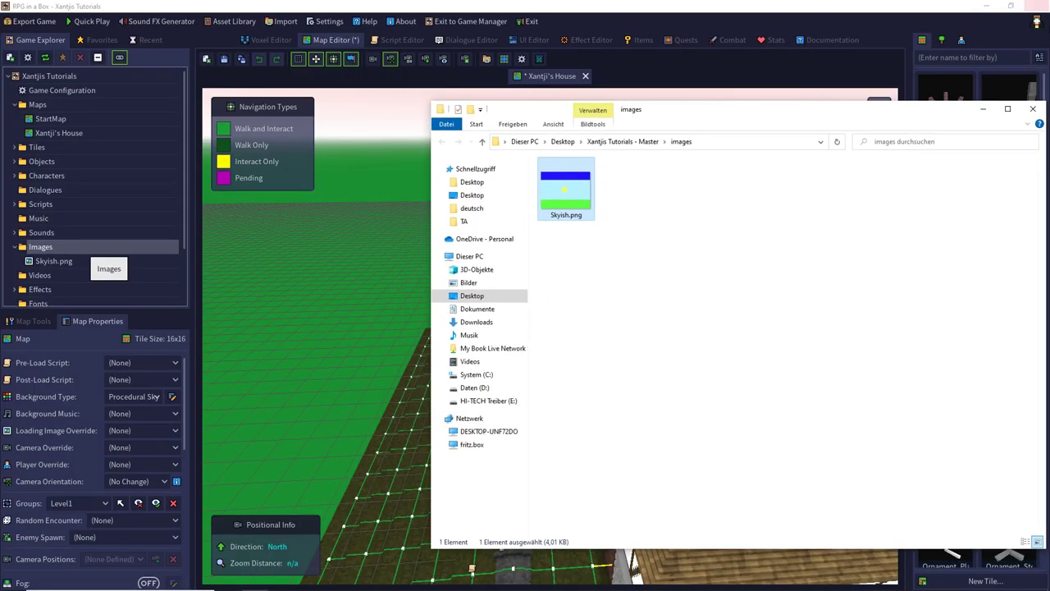
Set the map background to Panorama Sky using Skyish.png and tilt the view up to see it.
click(1020, 83)
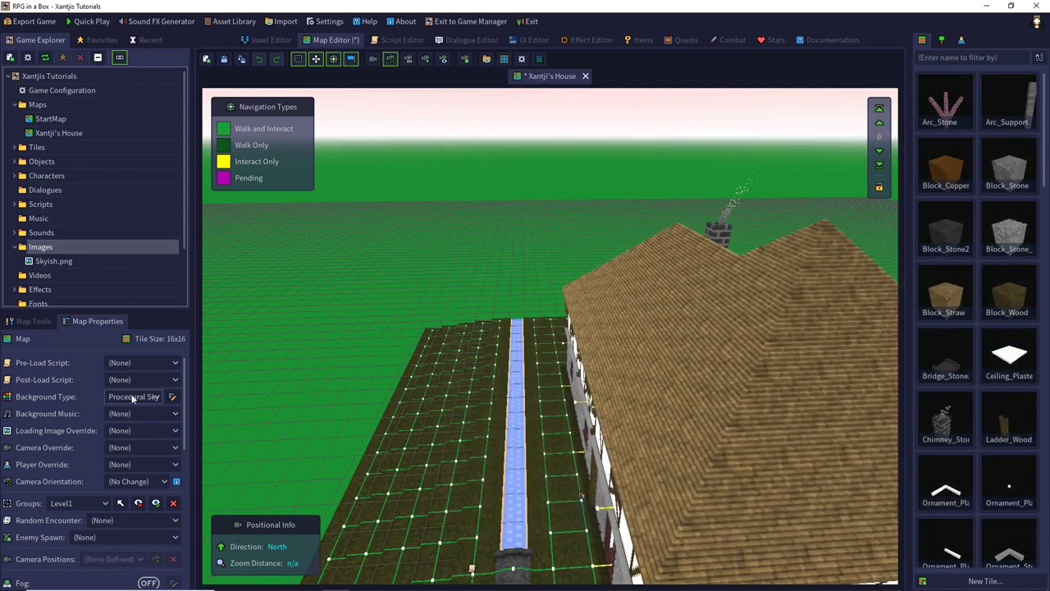
click(156, 400)
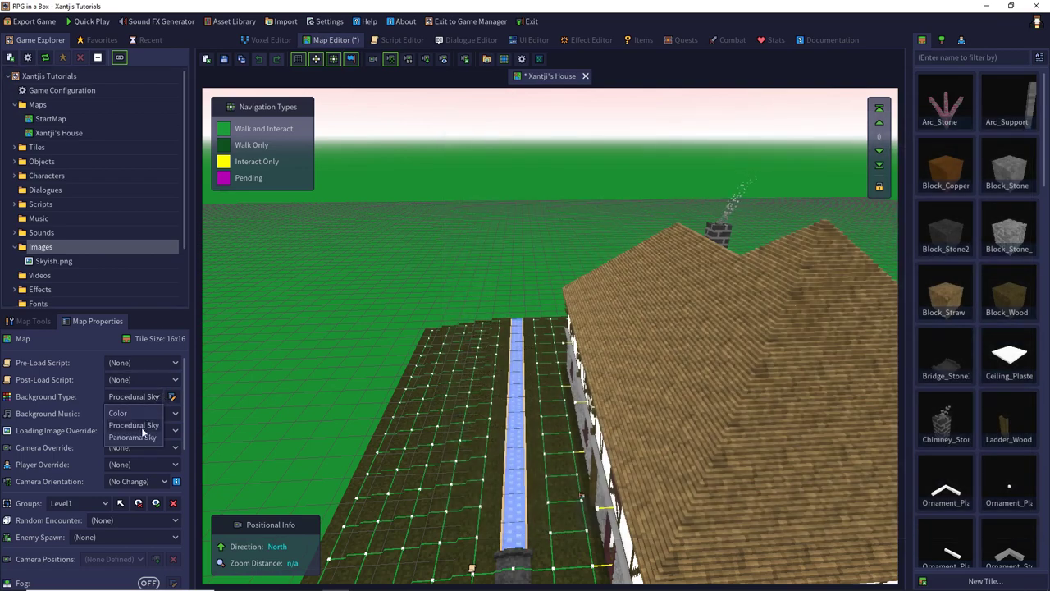
click(138, 435)
click(172, 398)
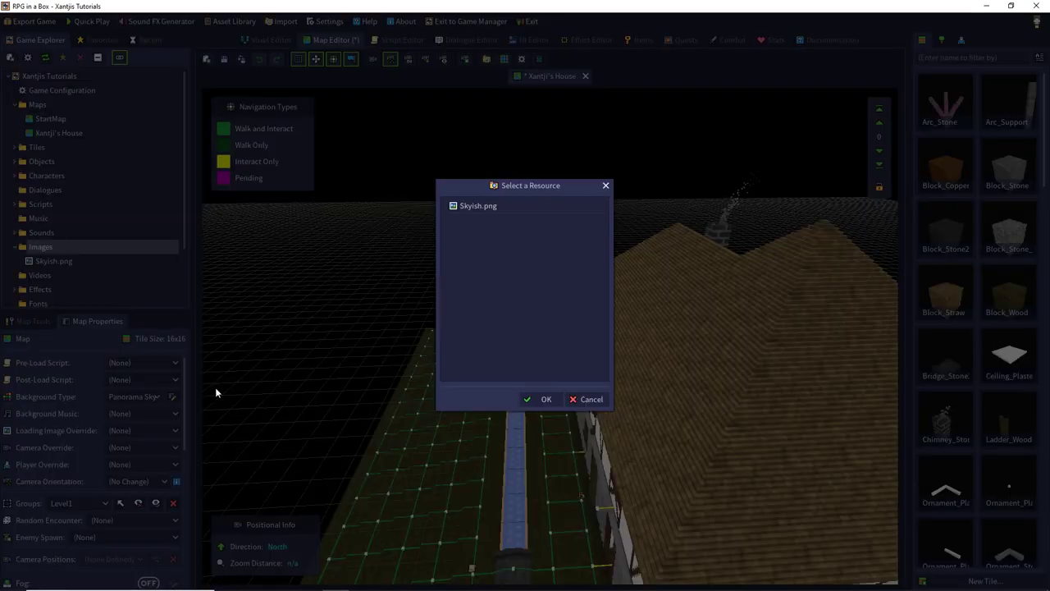
click(490, 211)
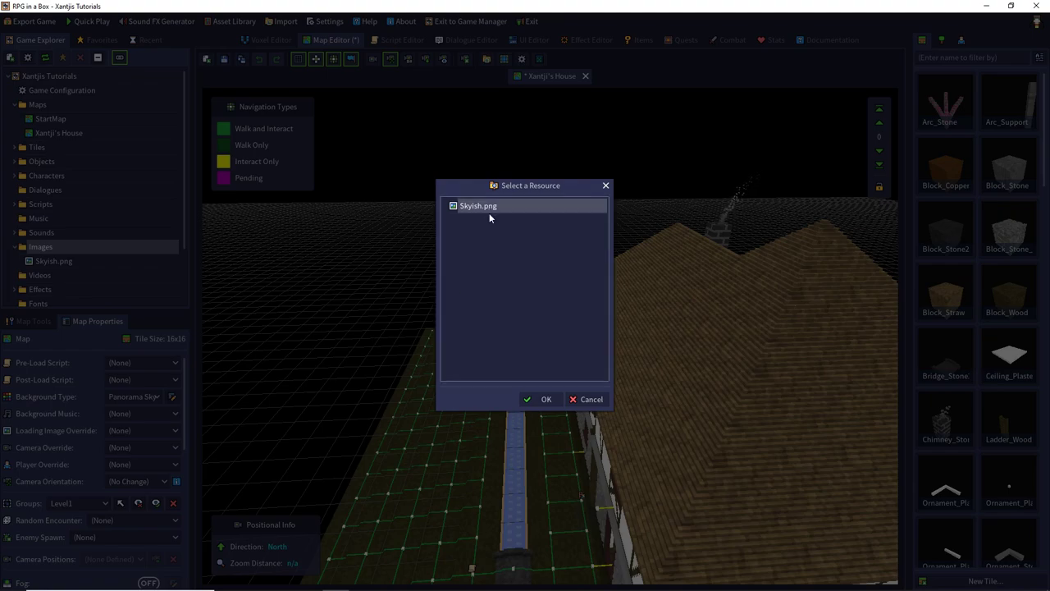
click(529, 398)
middle_drag(547, 349, 573, 261)
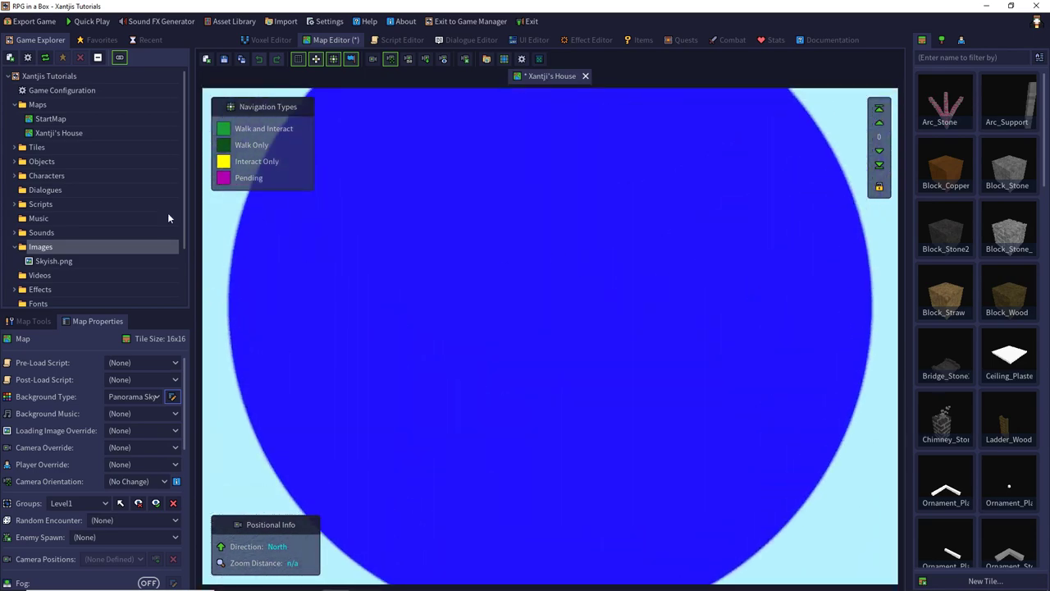
Orbit around Xantji's House under the Skyish.png sky, ending with a view up at the sky.
click(38, 323)
click(40, 341)
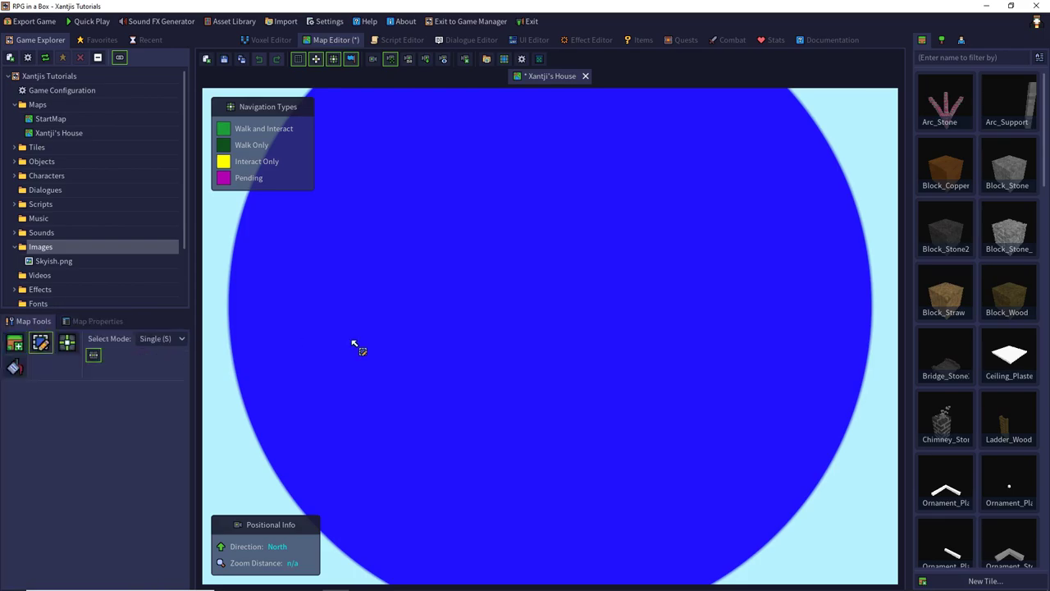
middle_drag(351, 347, 304, 569)
middle_drag(464, 410, 900, 400)
middle_drag(526, 370, 291, 392)
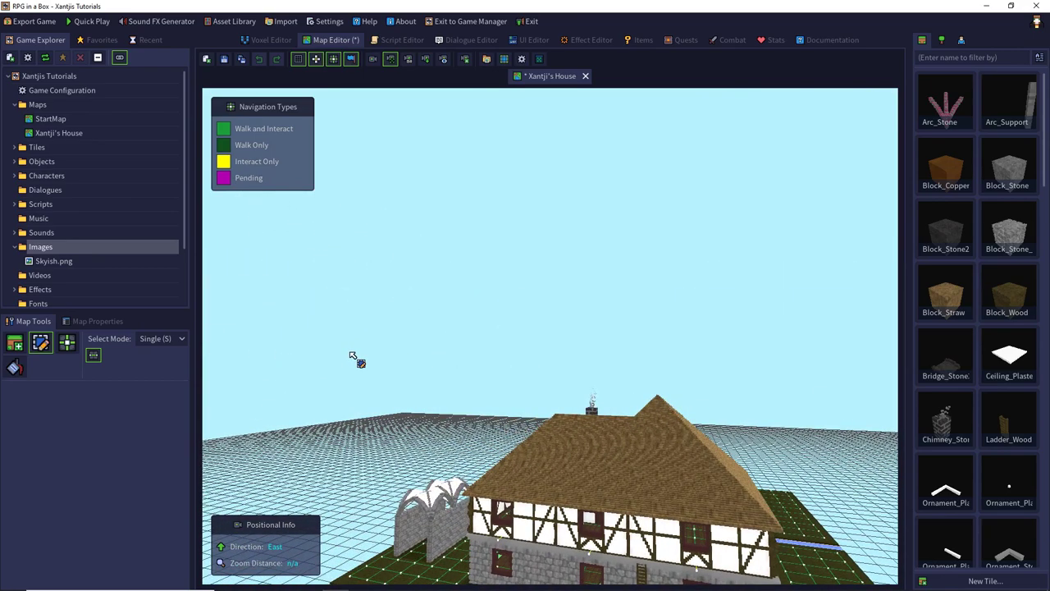
middle_drag(379, 355, 538, 324)
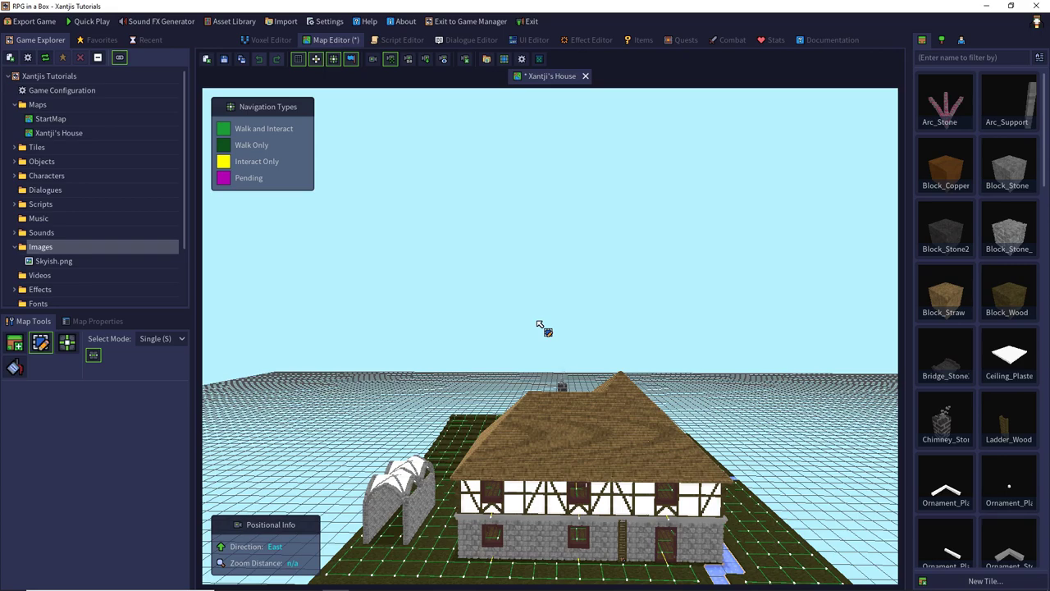
right_drag(540, 324, 405, 164)
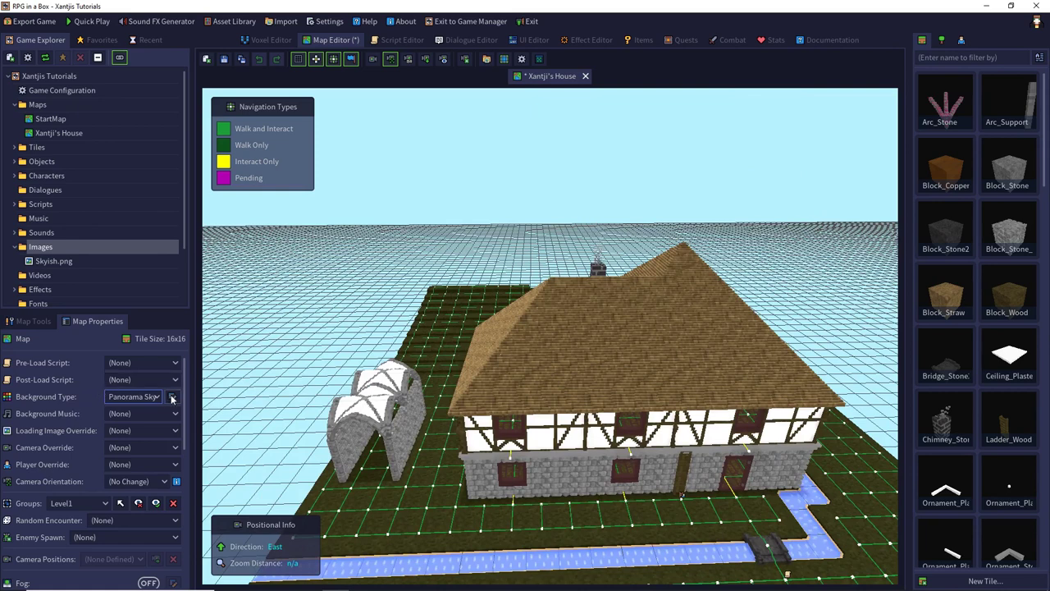
Apply the Default lighting preset to Xantji's House, turning the sky behind it black.
drag(183, 381, 172, 475)
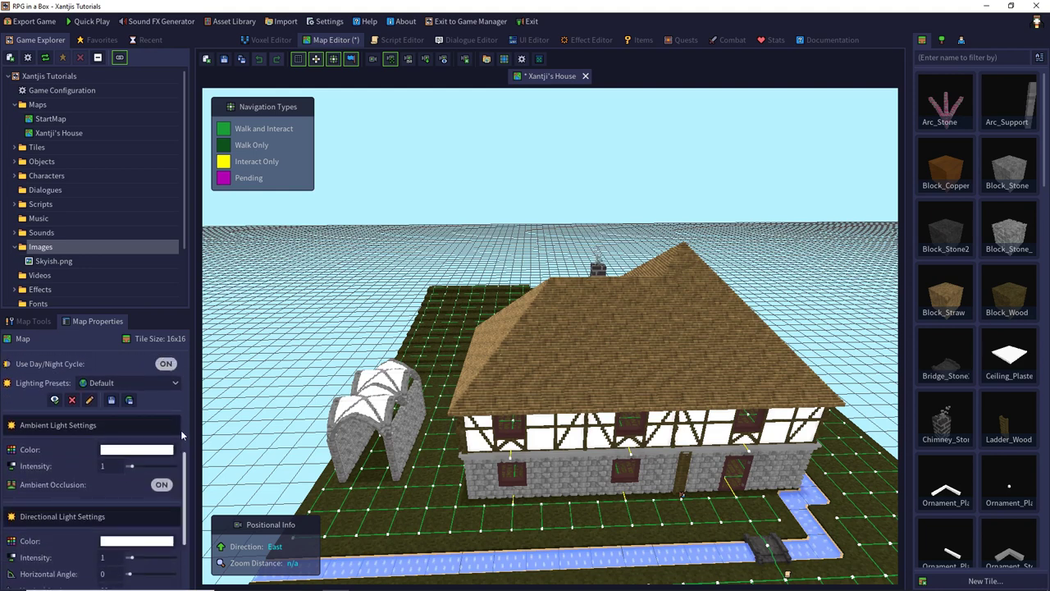
click(144, 385)
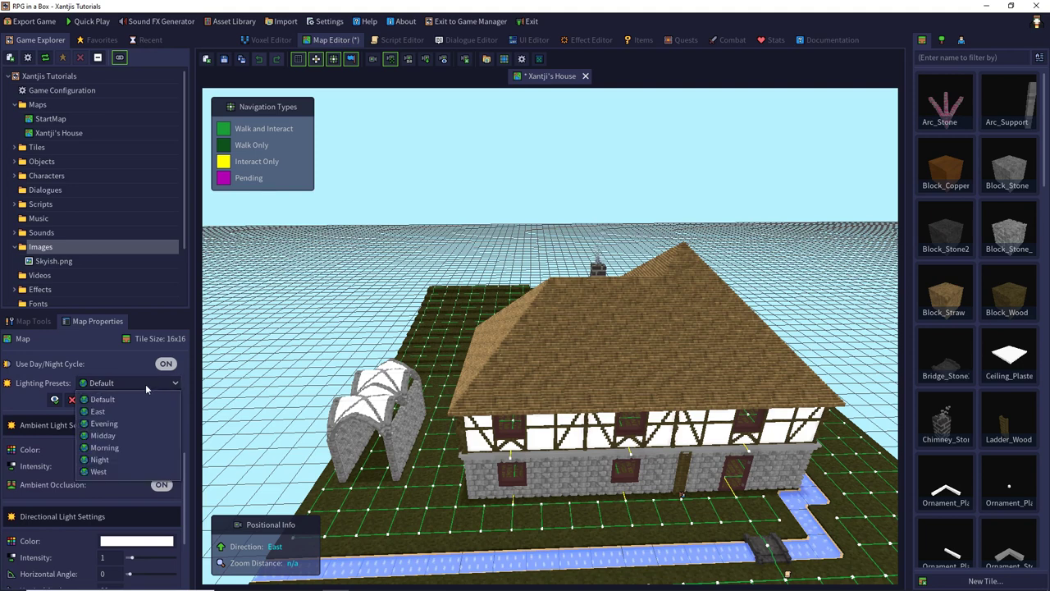
click(145, 384)
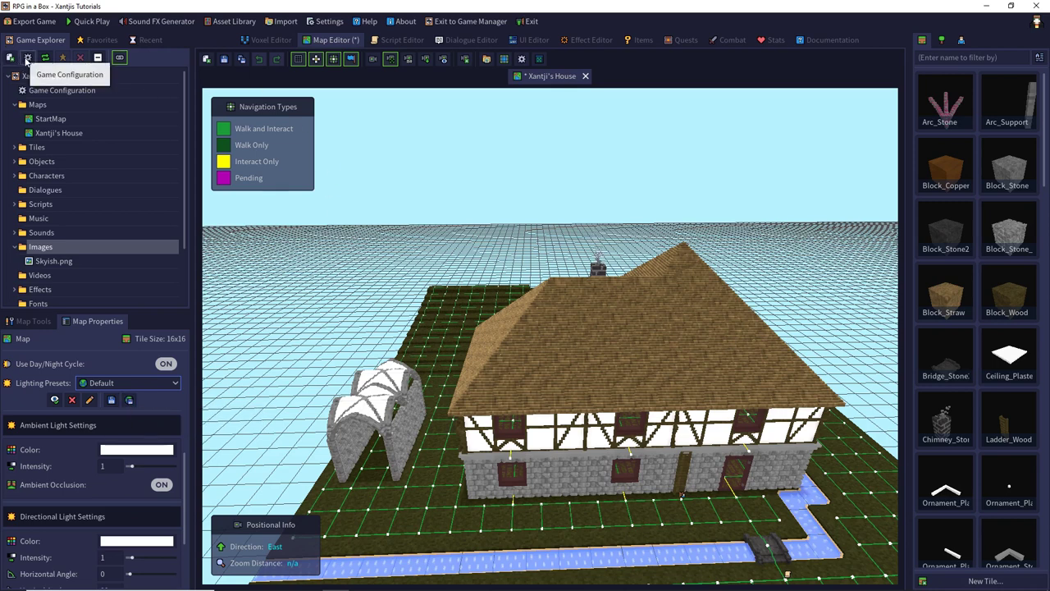
click(55, 400)
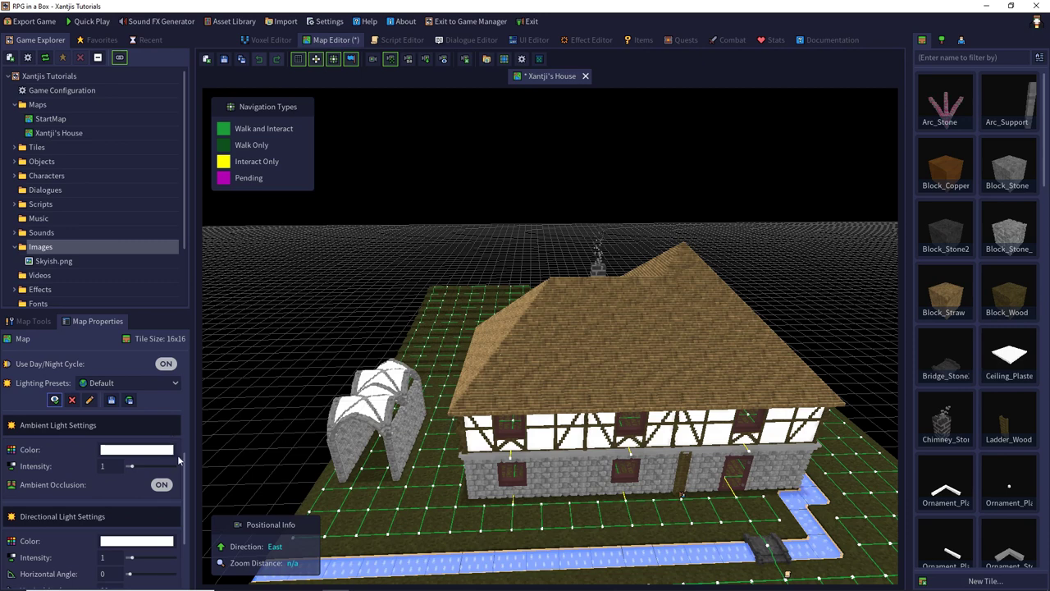
drag(185, 463, 185, 486)
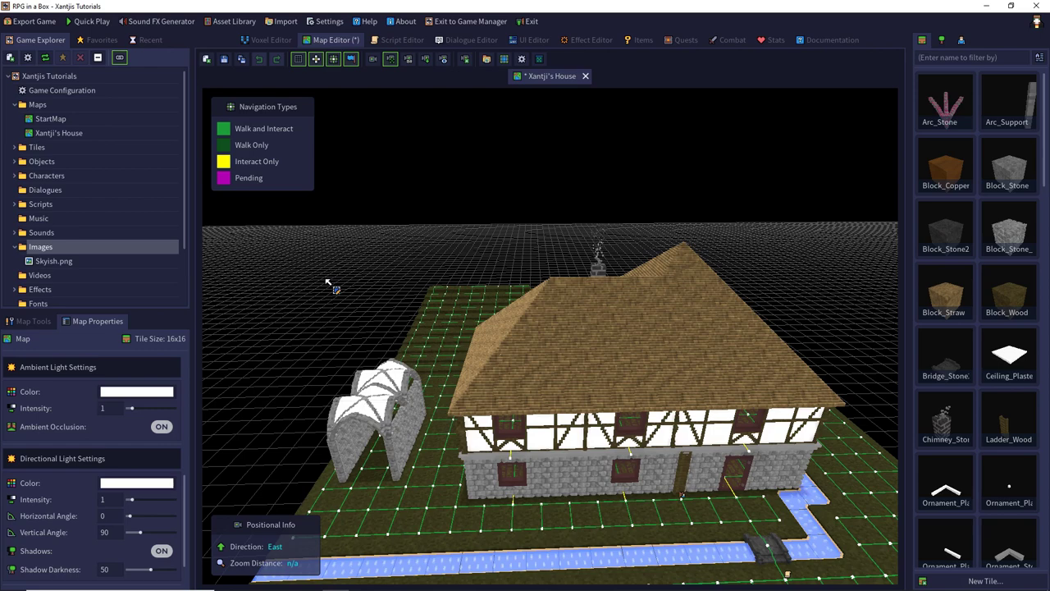
scroll(351, 305, up, 3)
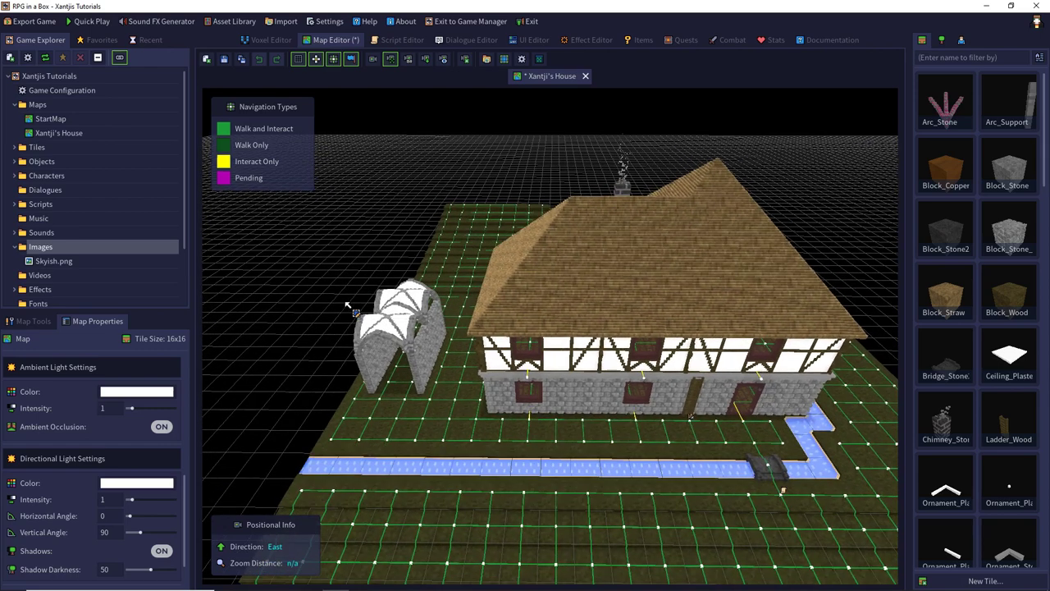
middle_drag(346, 314, 414, 316)
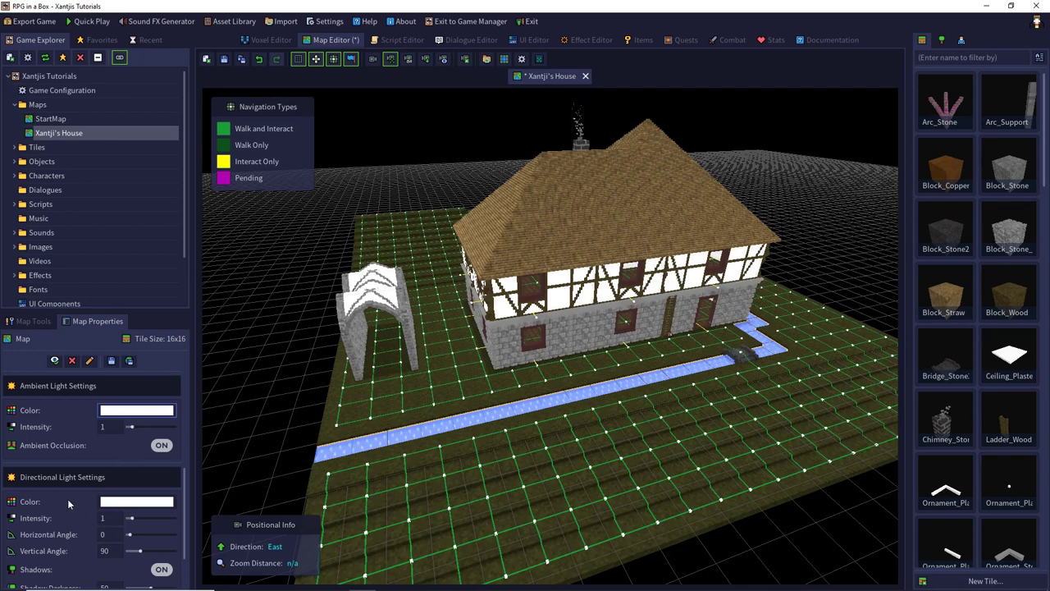
Set Directional Light Intensity to 0, then return to Map Properties.
click(111, 518)
text(0)
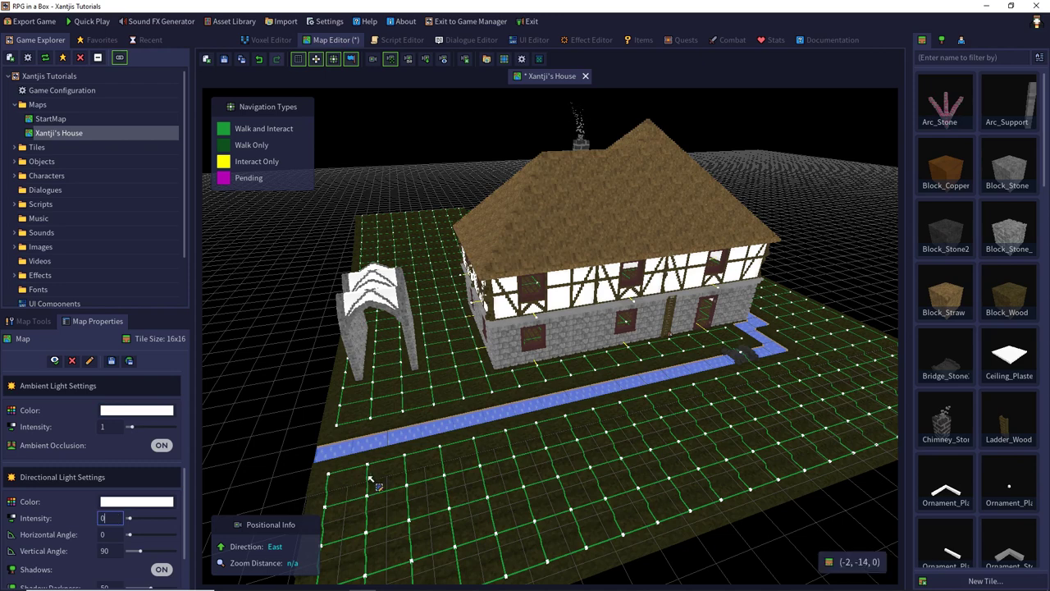
click(510, 455)
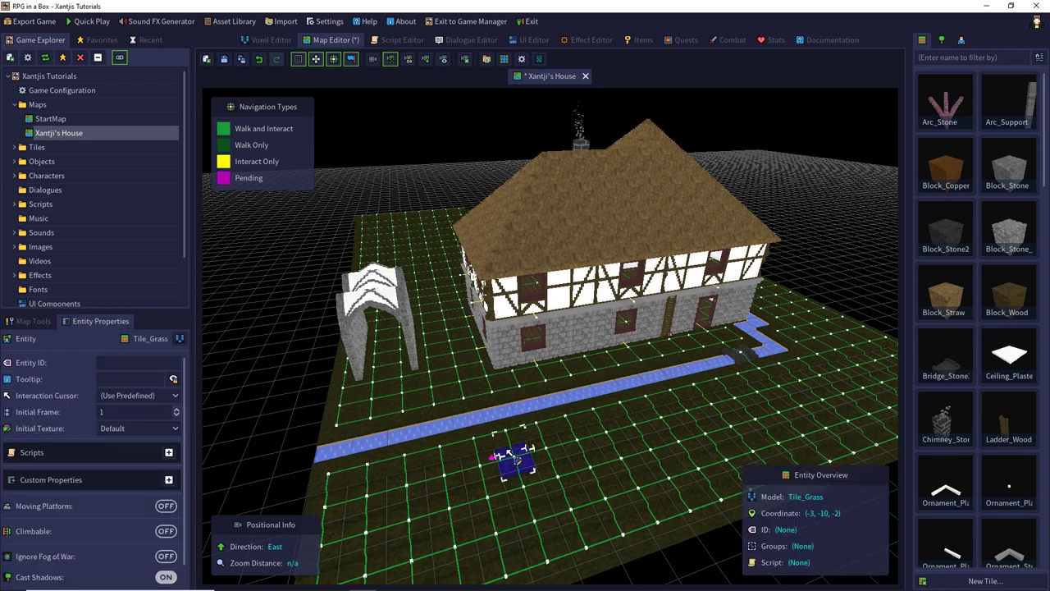
click(306, 366)
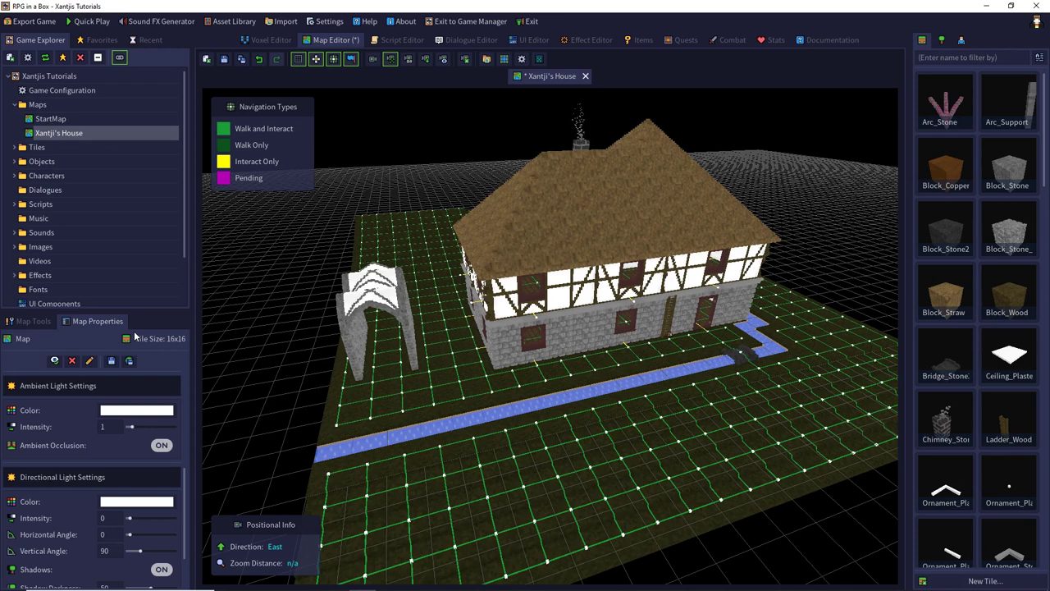
click(131, 412)
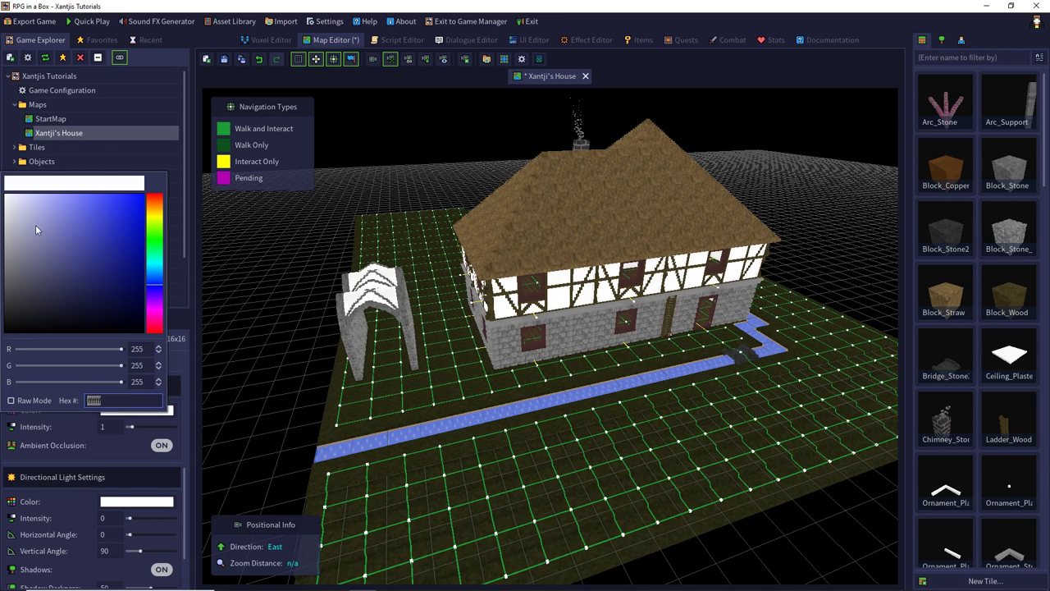
drag(19, 208, 1, 194)
drag(1, 193, 2, 332)
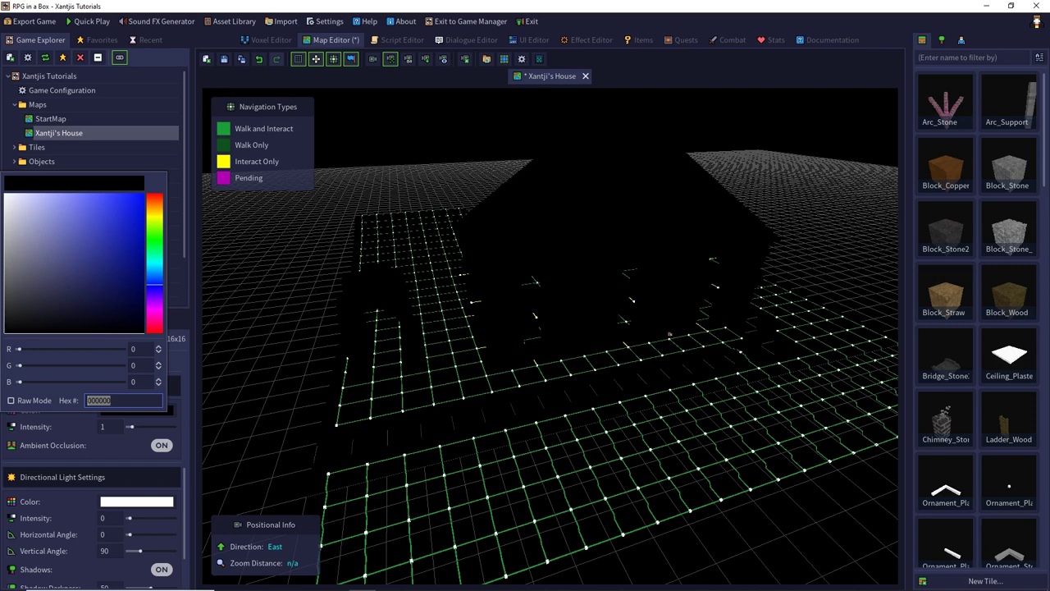
mouse_move(1, 332)
mouse_down()
mouse_move(35, 262)
mouse_move(58, 253)
mouse_up()
drag(153, 205, 157, 201)
drag(157, 198, 161, 197)
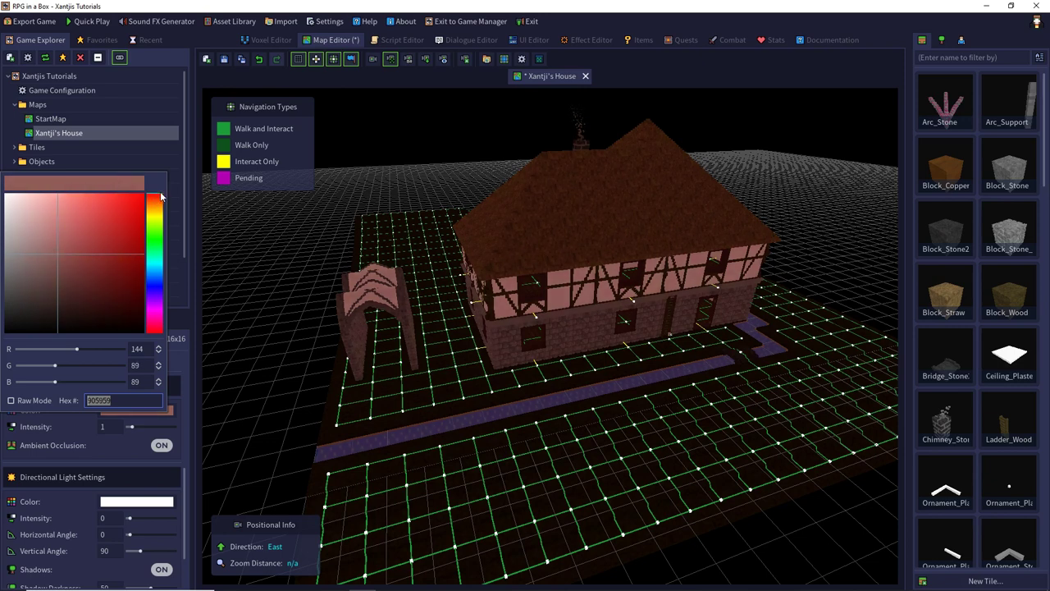
click(159, 288)
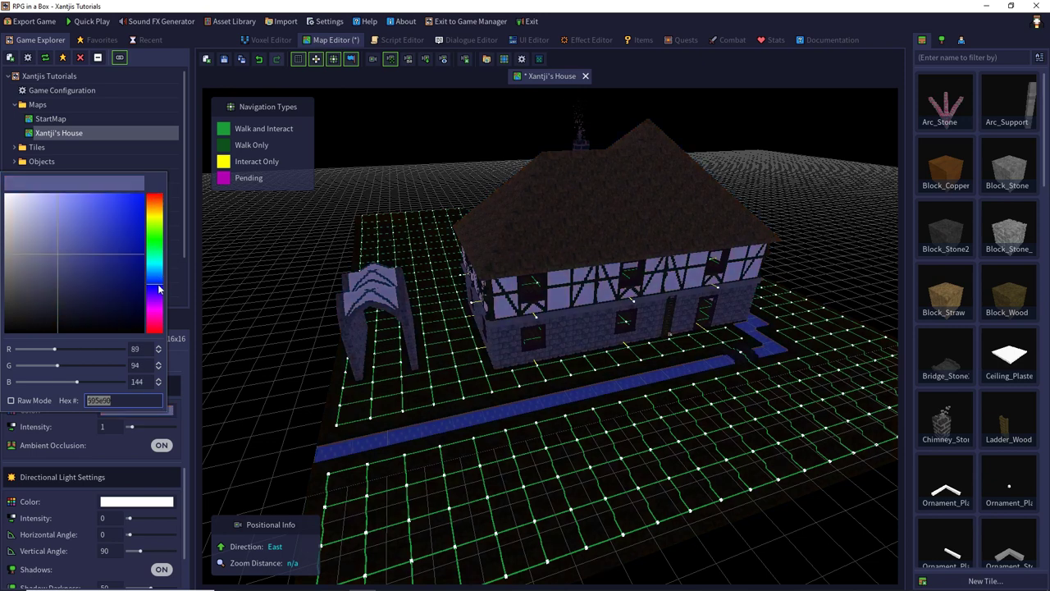
click(118, 452)
click(111, 411)
click(18, 214)
drag(18, 214, 1, 185)
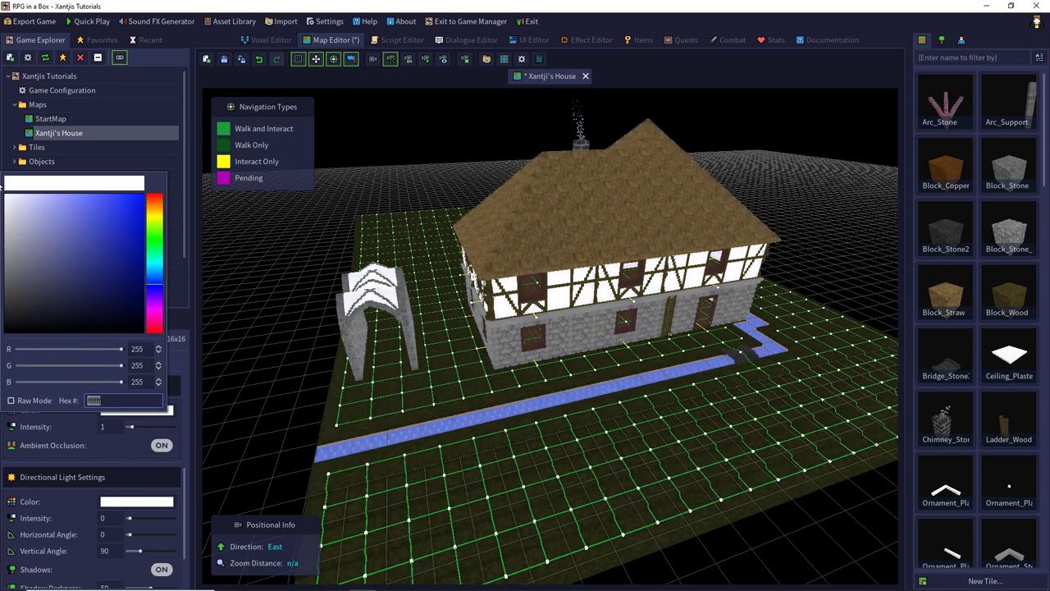
click(115, 444)
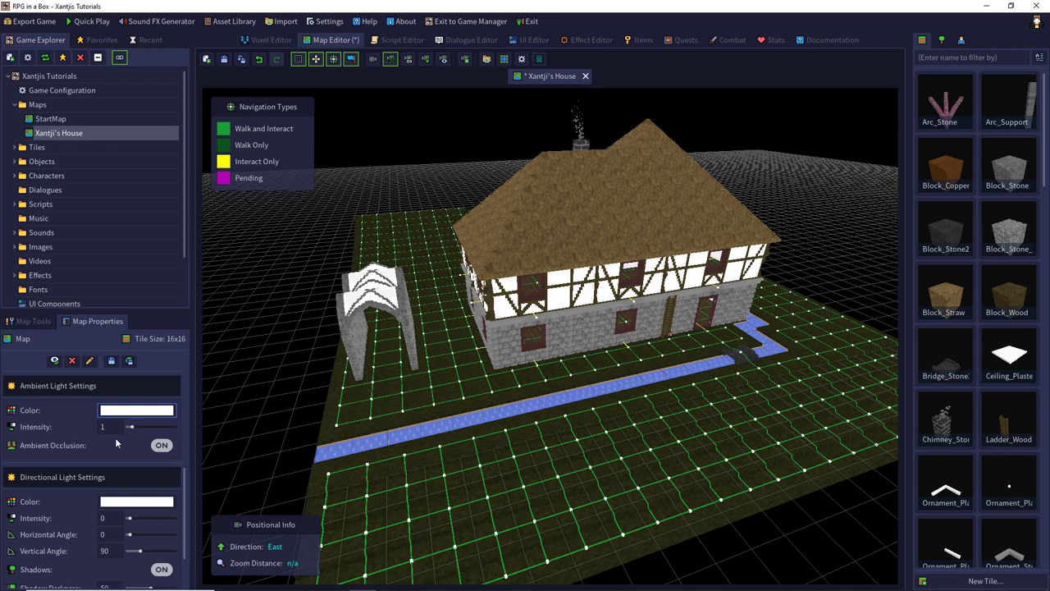
key(Tab)
text(0)
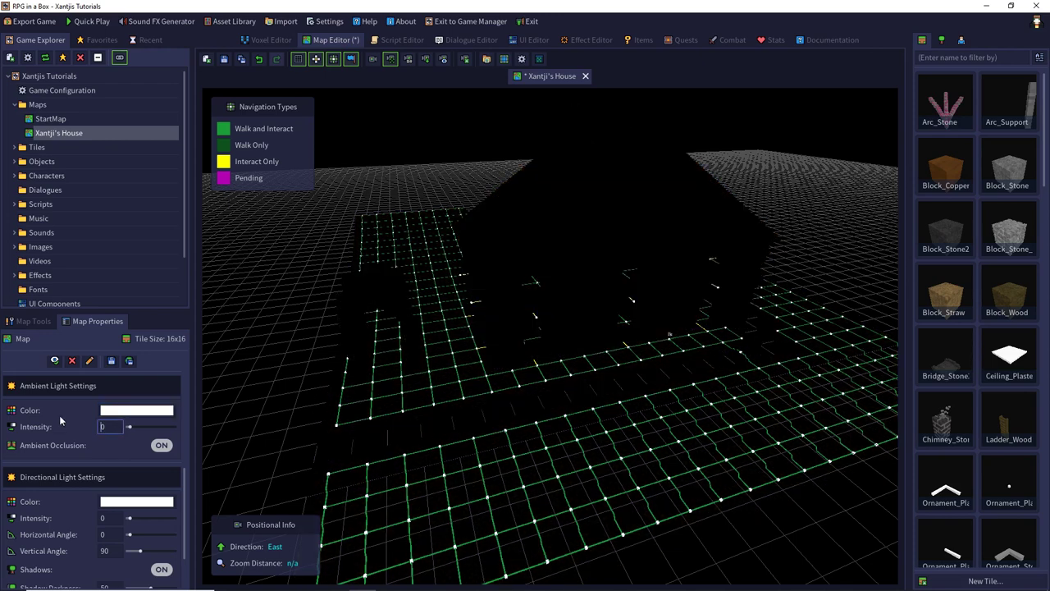
key(ctrl+a)
text(1)
key(Return)
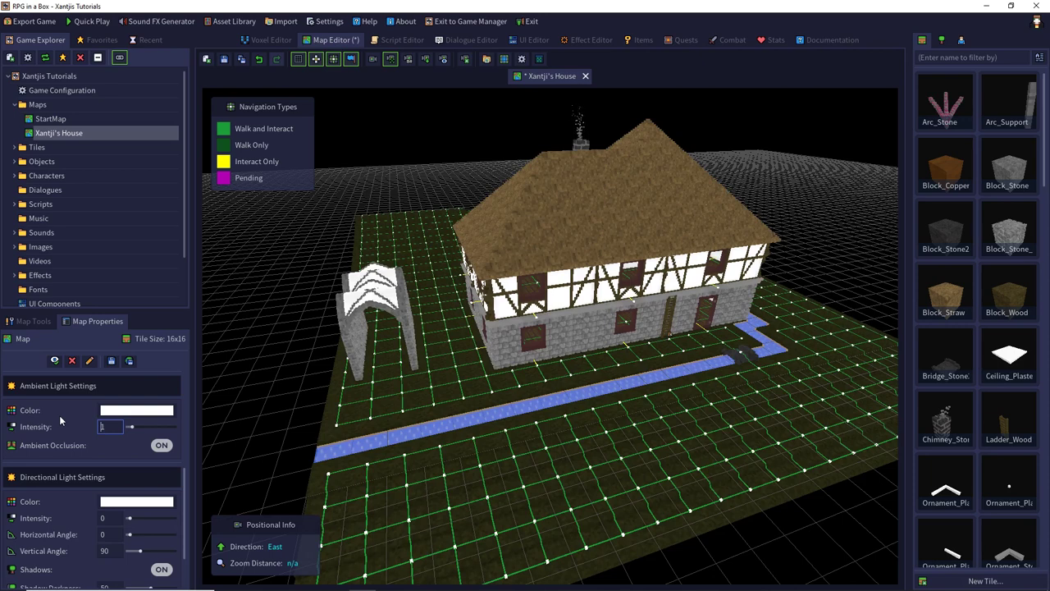
text(16)
key(Return)
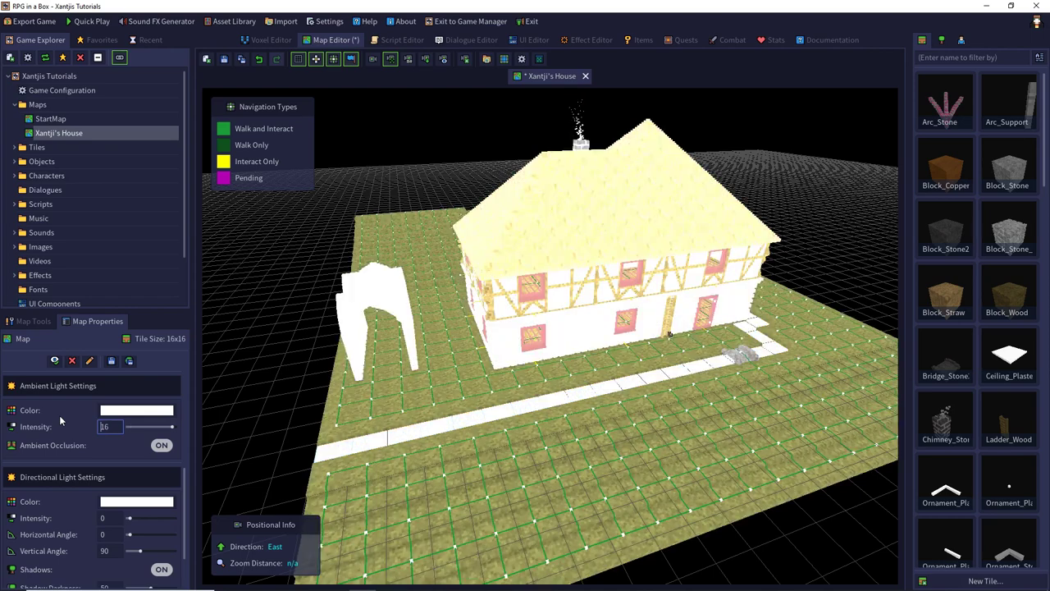
key(shift+Right)
key(shift+Right)
text(1)
key(Return)
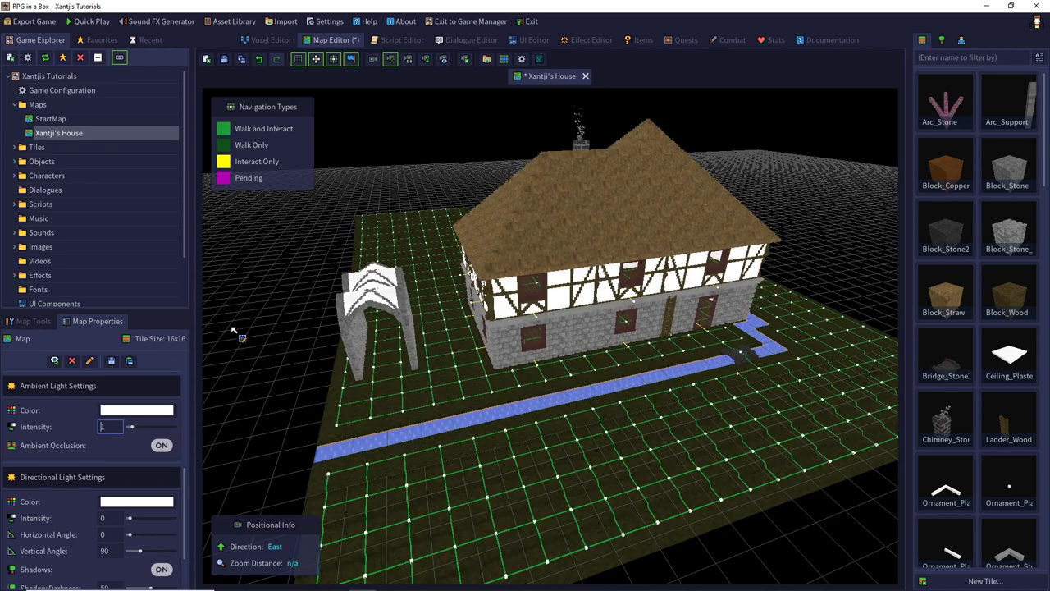
click(394, 387)
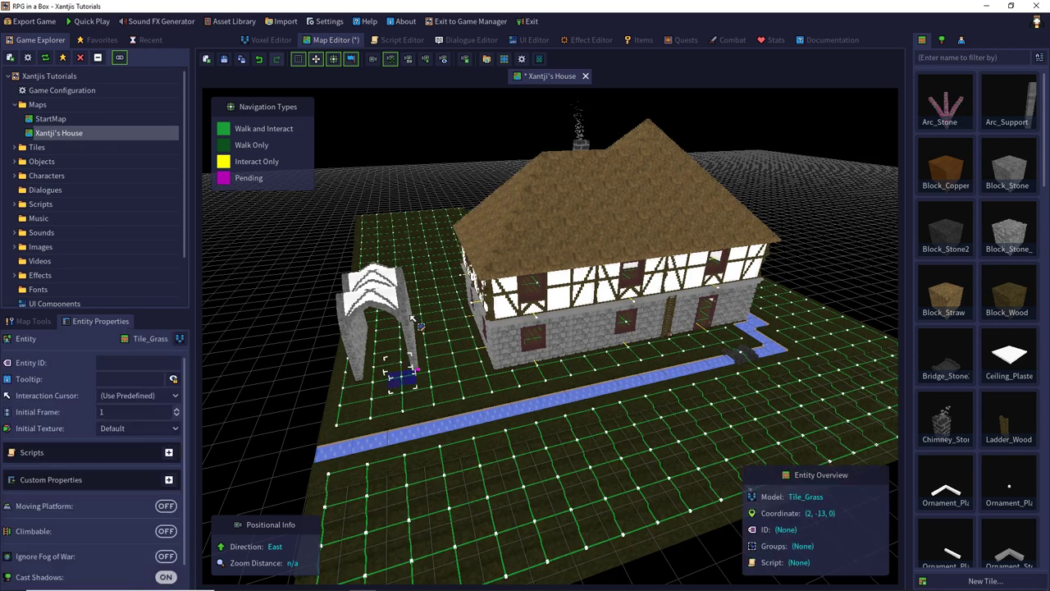
scroll(418, 327, up, 3)
scroll(439, 322, up, 5)
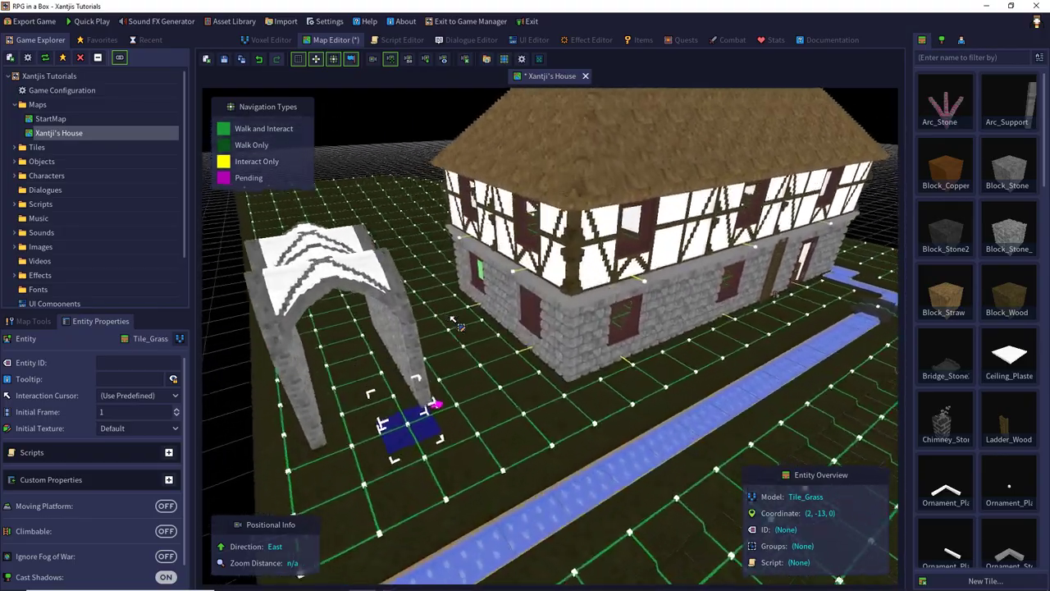
scroll(476, 289, down, 5)
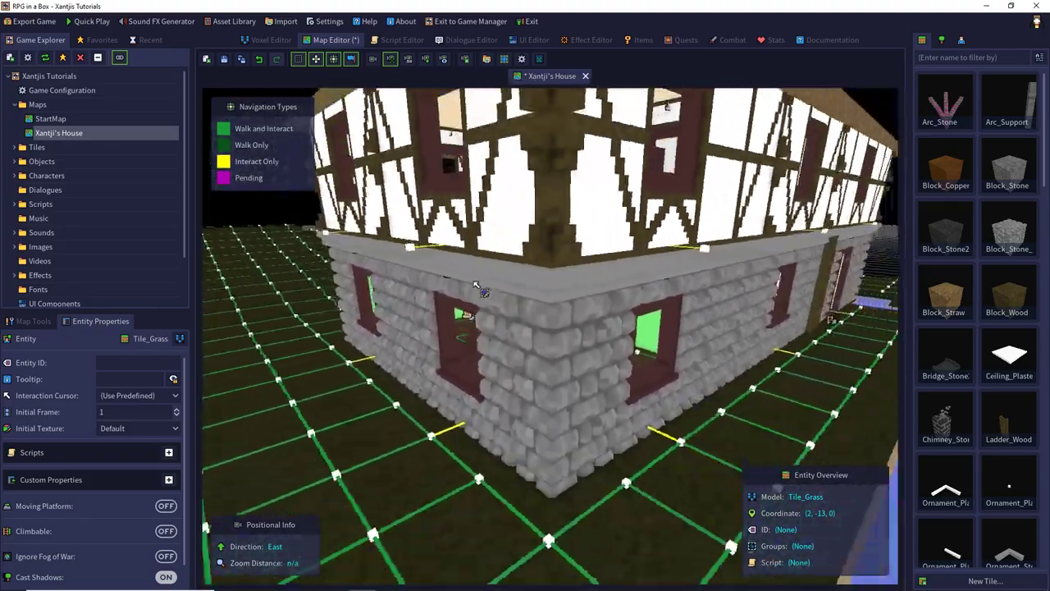
scroll(474, 246, up, 5)
scroll(443, 328, down, 2)
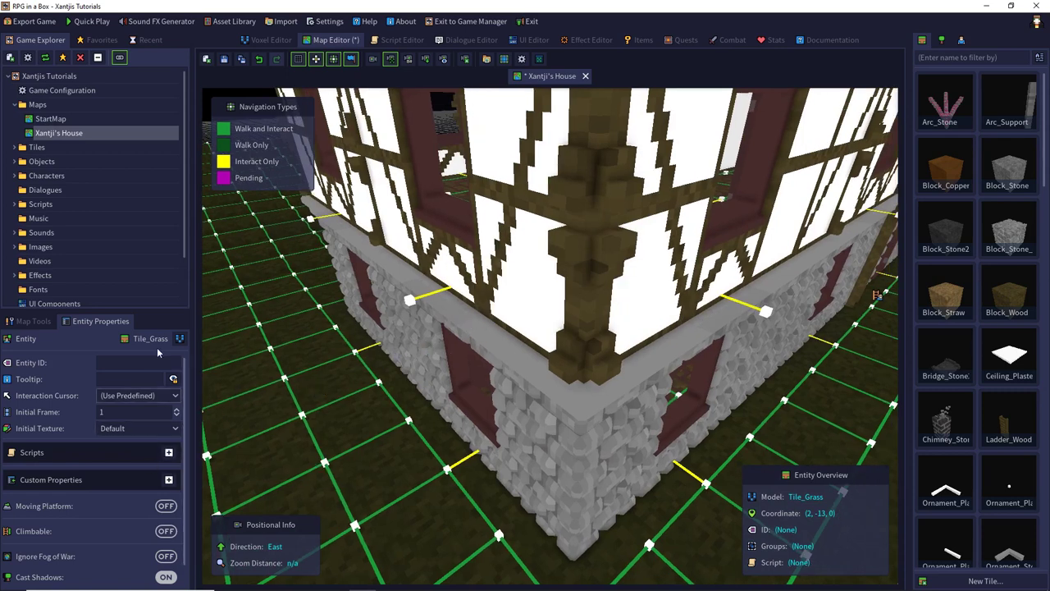
scroll(246, 312, up, 2)
Switch Ambient Occlusion to OFF in the Xantji's House Map Properties.
click(261, 230)
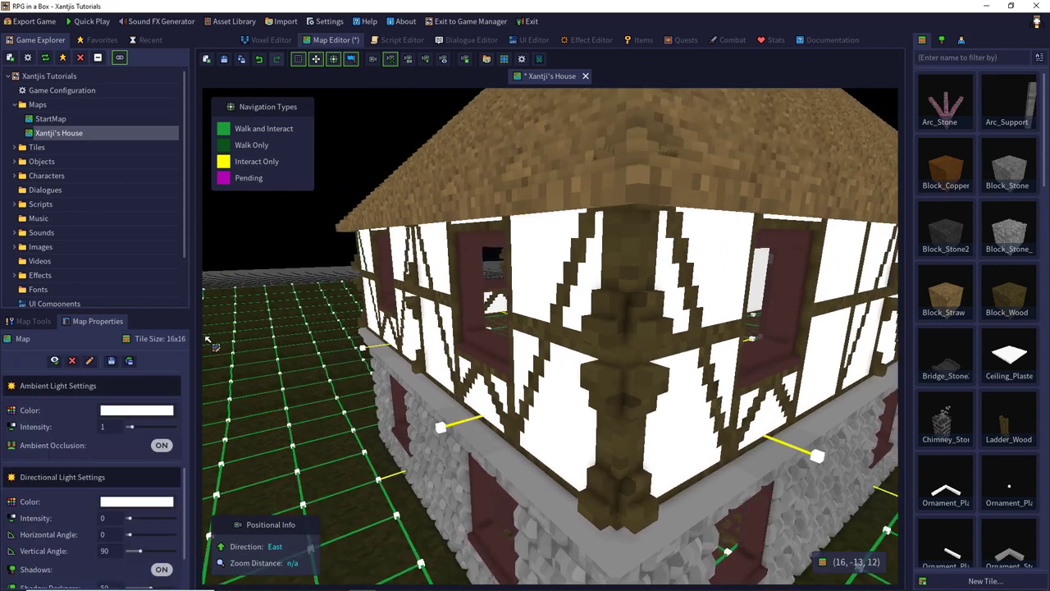
scroll(261, 230, down, 2)
click(163, 446)
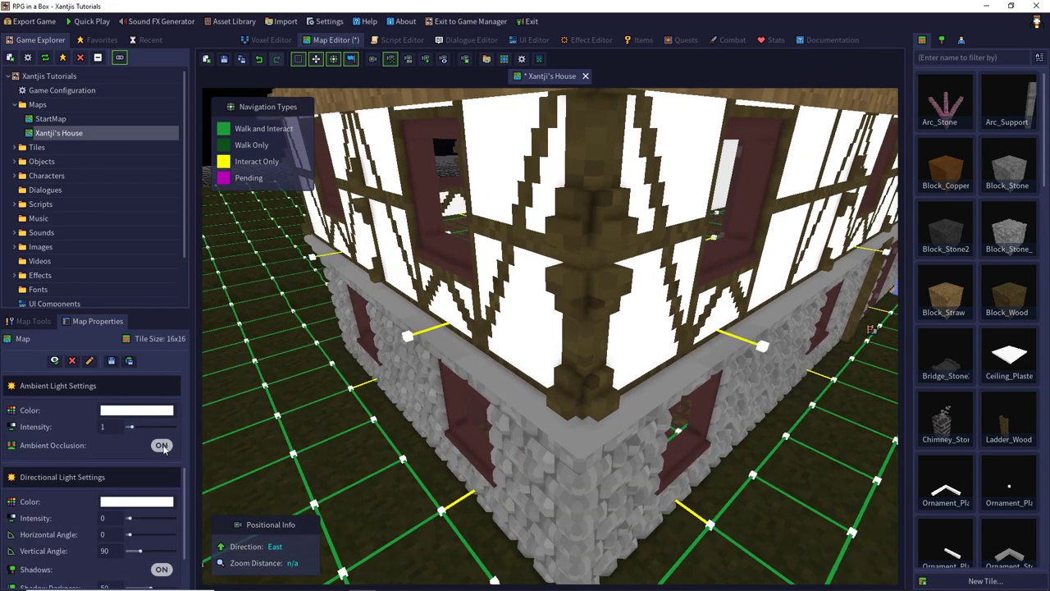
click(162, 445)
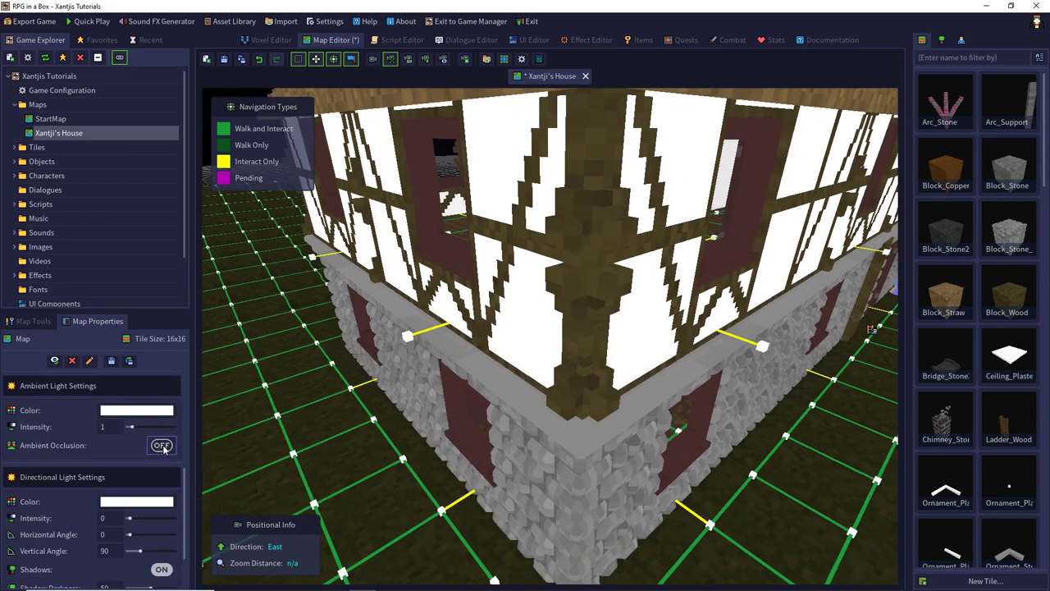